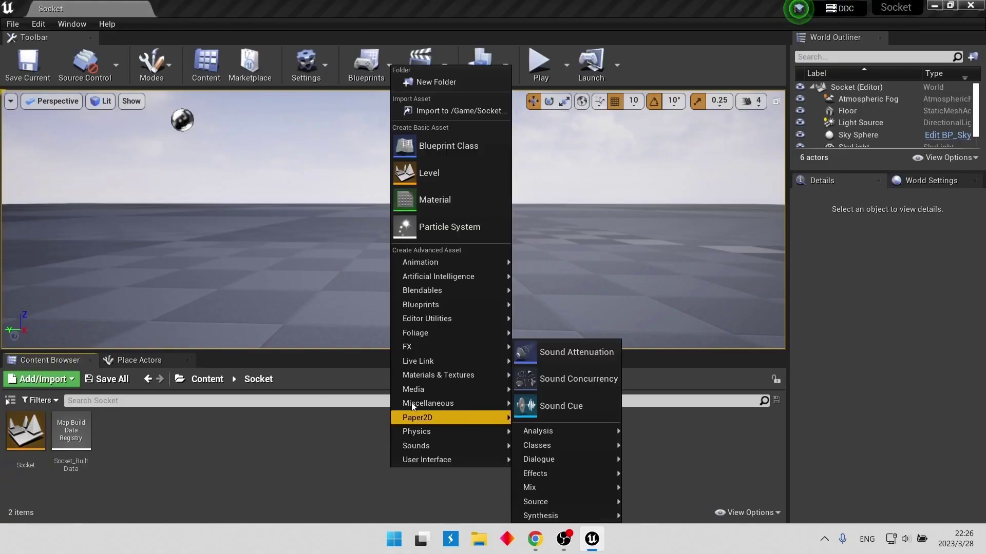
Create a Niagara System from the Empty emitter template and name it P_Socket
mouse_move(455, 347)
left_click(560, 505)
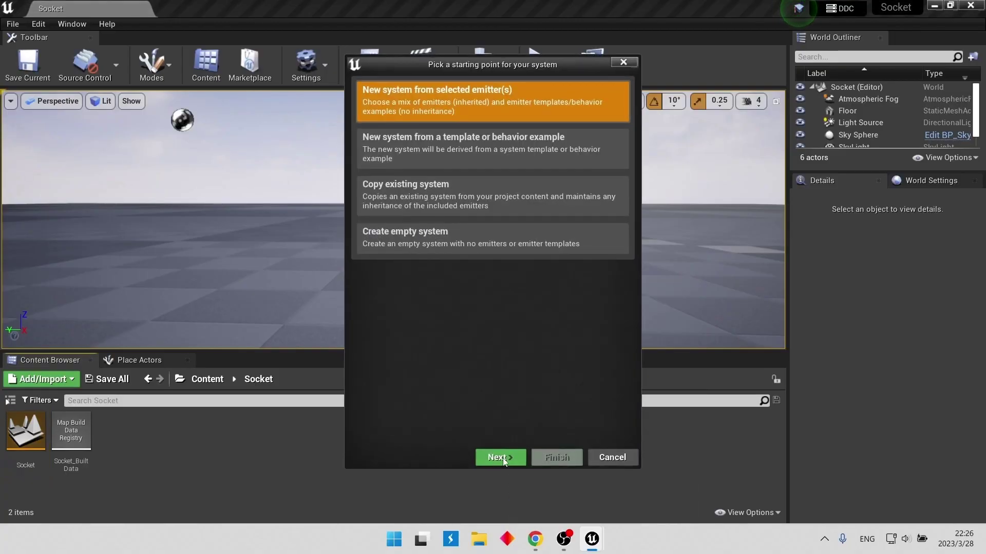
left_click(497, 458)
left_click(470, 335)
left_click(551, 456)
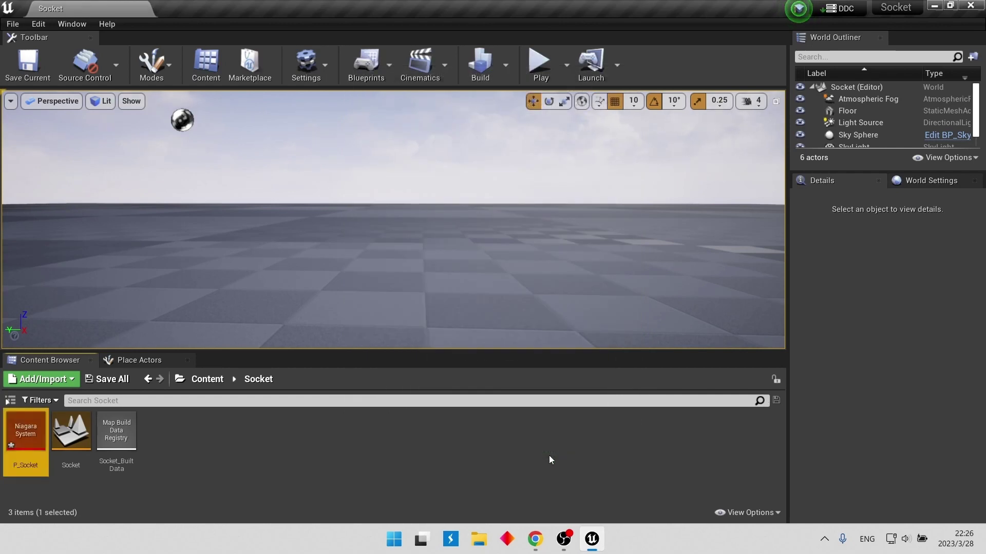
Open P_Socket and delete the Initialize Particle module and the Sprite Renderer
double_click(26, 437)
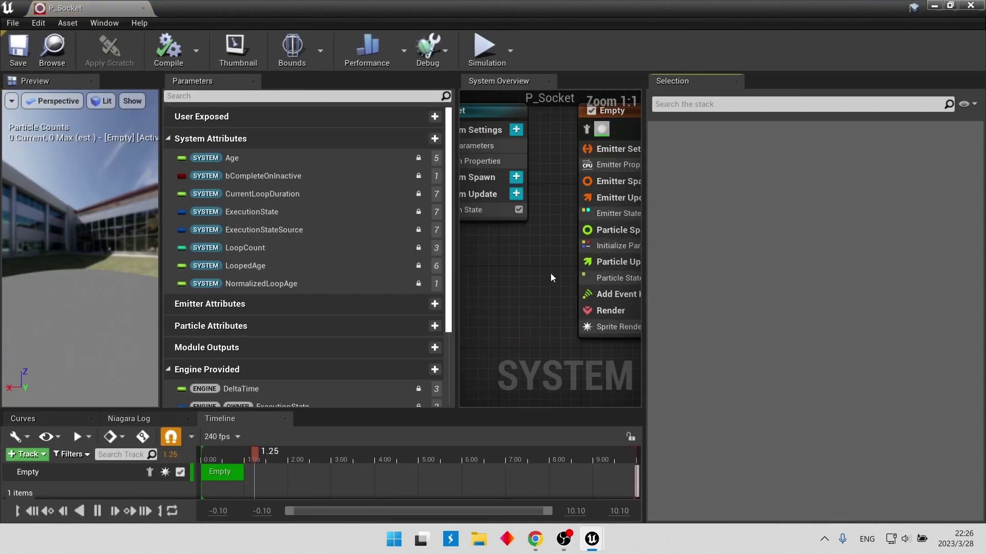
left_click(611, 326)
left_click(544, 243)
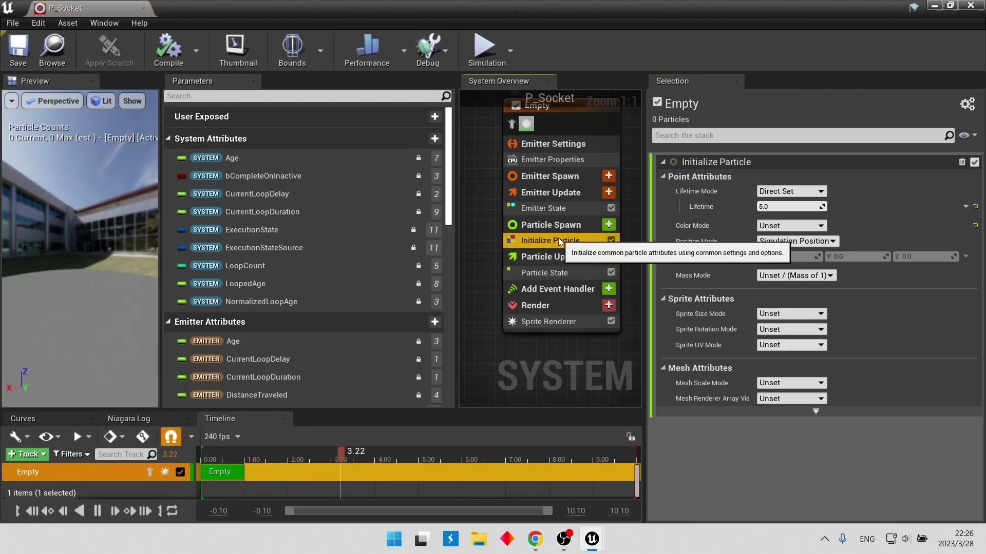
key("Delete")
left_click(564, 307)
key("Delete")
Add a Ribbon Renderer whose material is DefaultRibbonMaterial
left_click(609, 290)
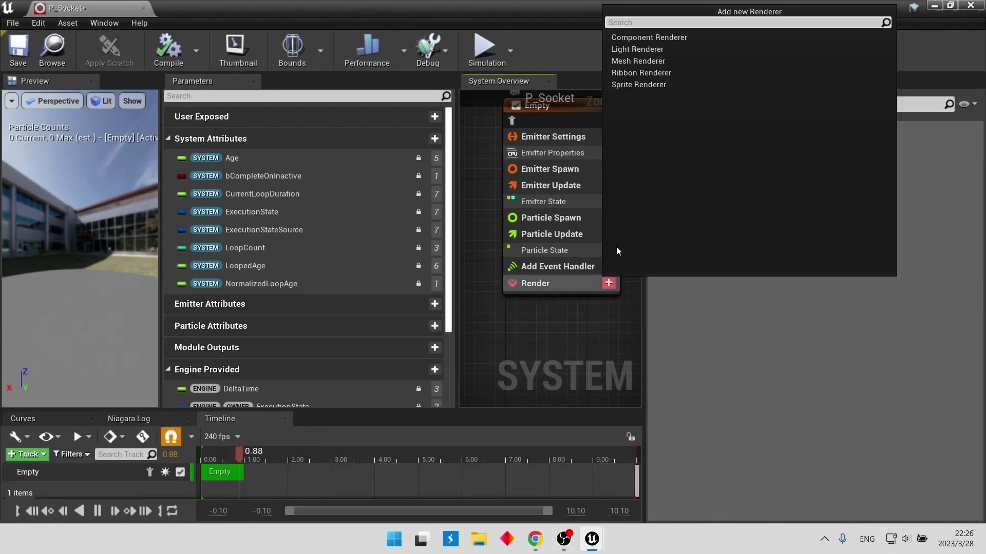
left_click(646, 77)
left_click(553, 308)
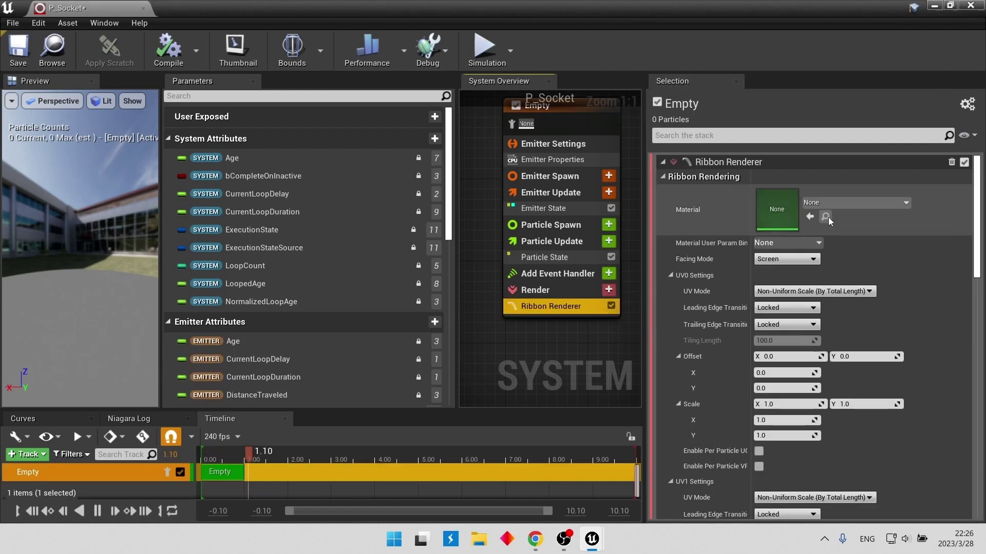
left_click(823, 202)
type("rib")
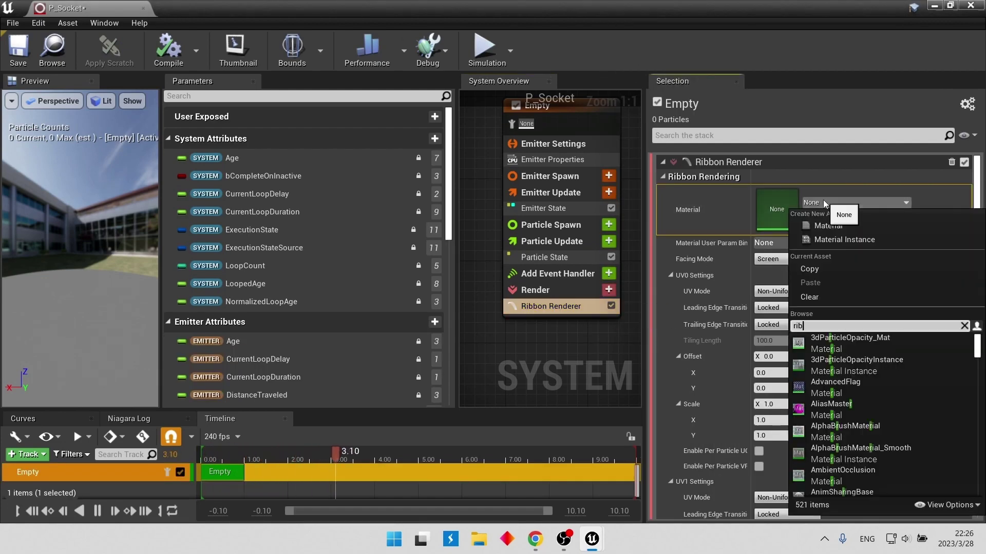
type("b")
left_click(847, 341)
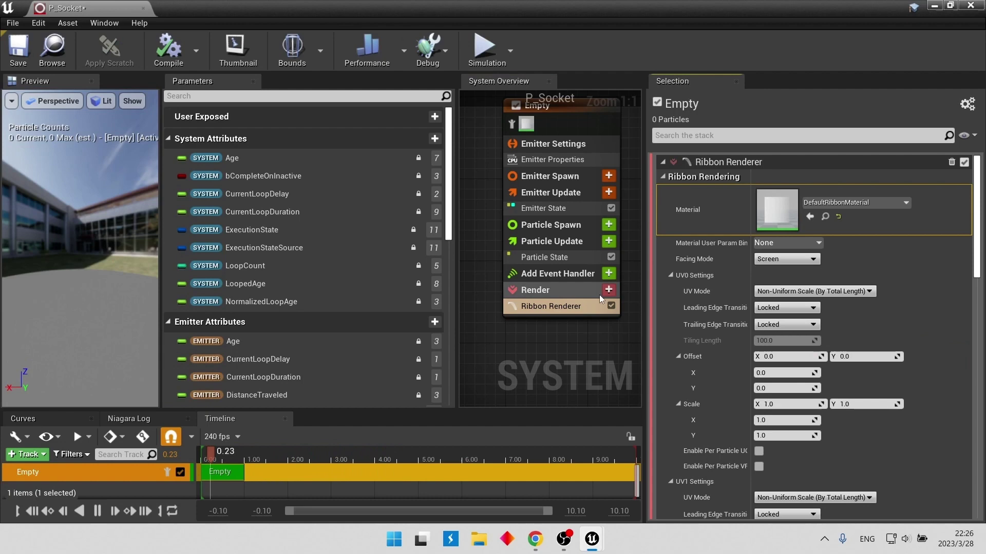
left_click(608, 227)
Add Initialize Ribbon to Particle Spawn and check the emitter's life cycle mode
type("ini")
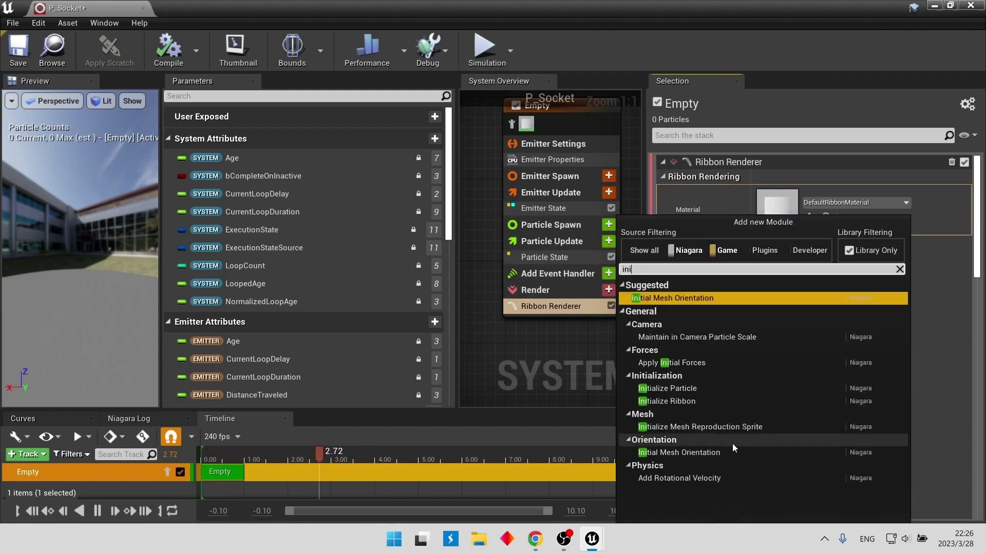
left_click(671, 402)
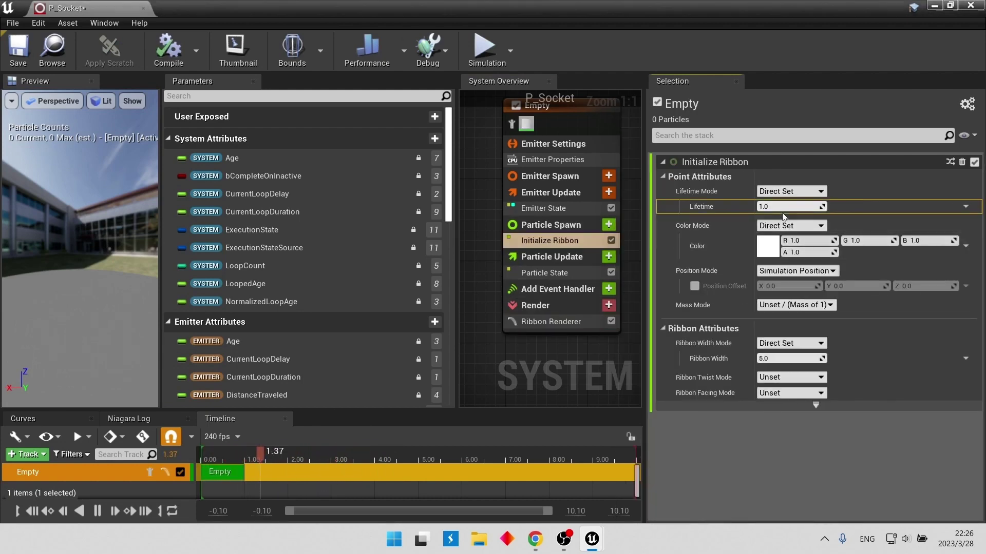
left_click(578, 208)
left_click(775, 179)
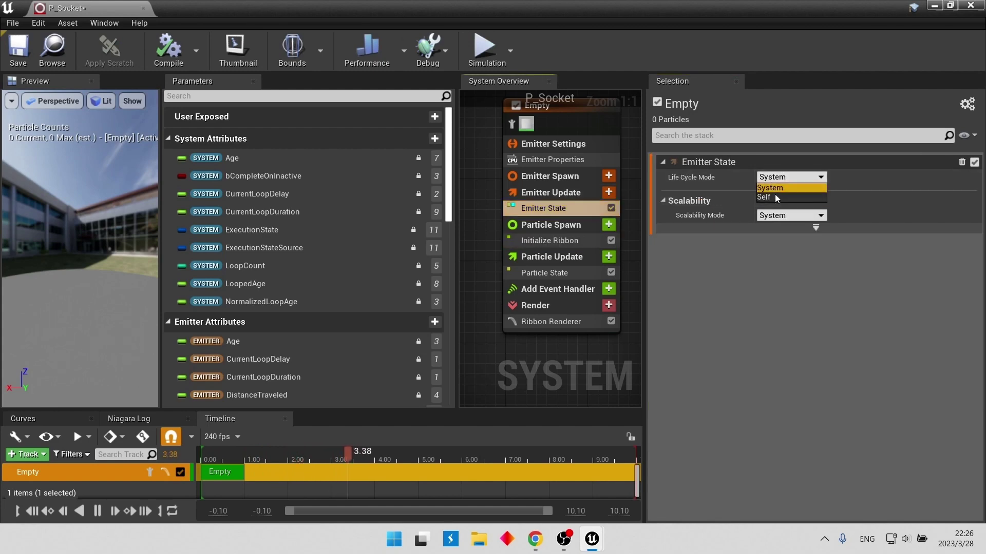
Add a Spawn Rate module to Emitter Update and edit its rate
left_click(608, 192)
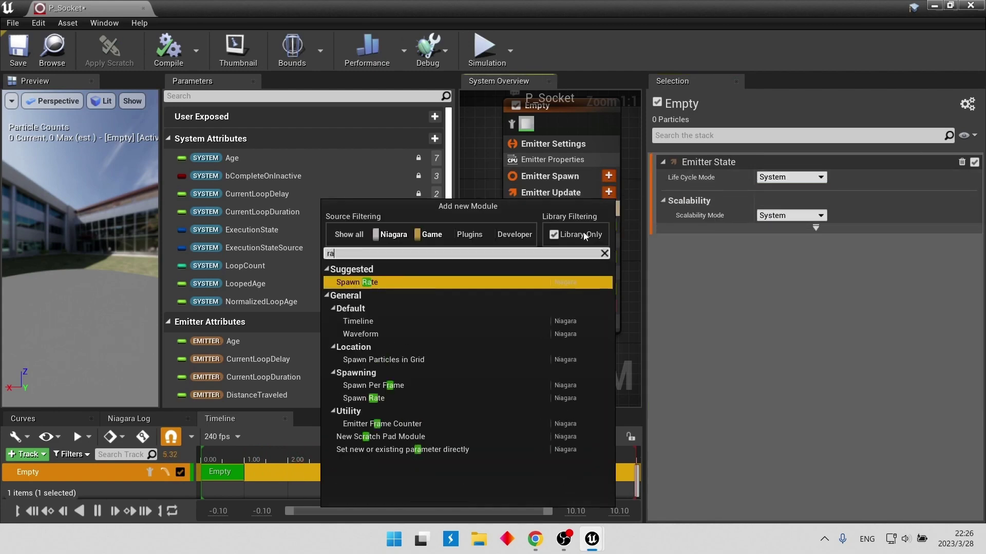
left_click(425, 286)
left_click(797, 176)
type("1000")
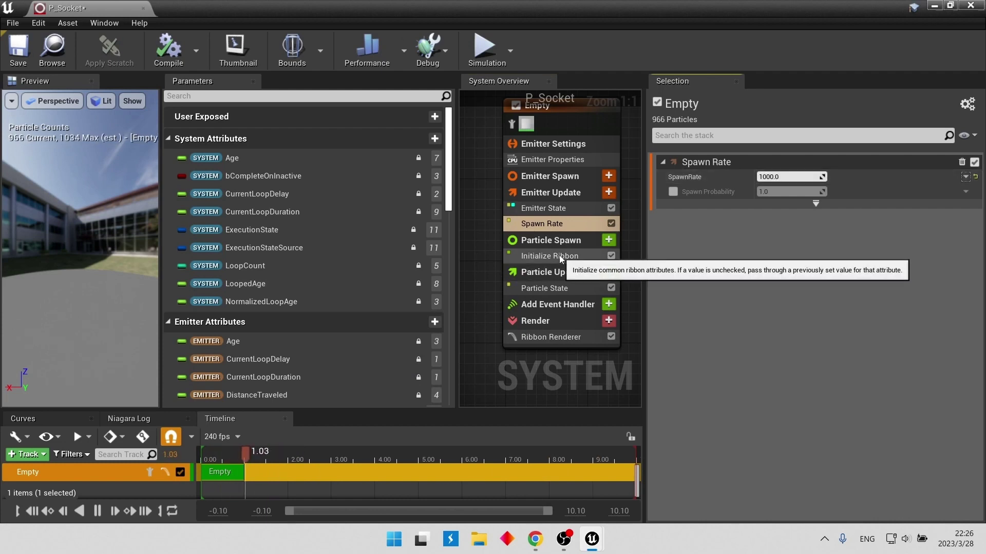
Set the Initialize Ribbon lifetime to 0.1 and adjust the ribbon colour's red channel
left_click(559, 255)
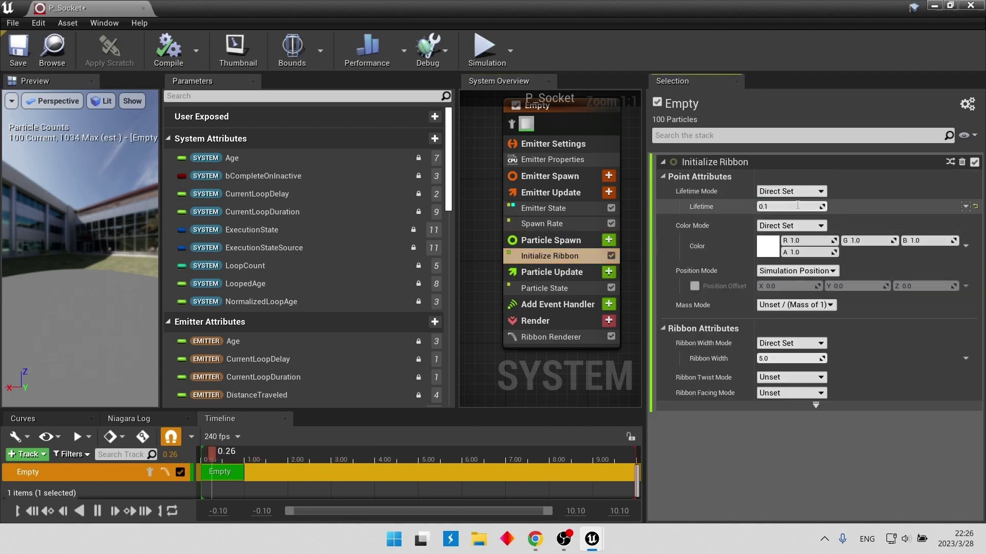
left_click(798, 241)
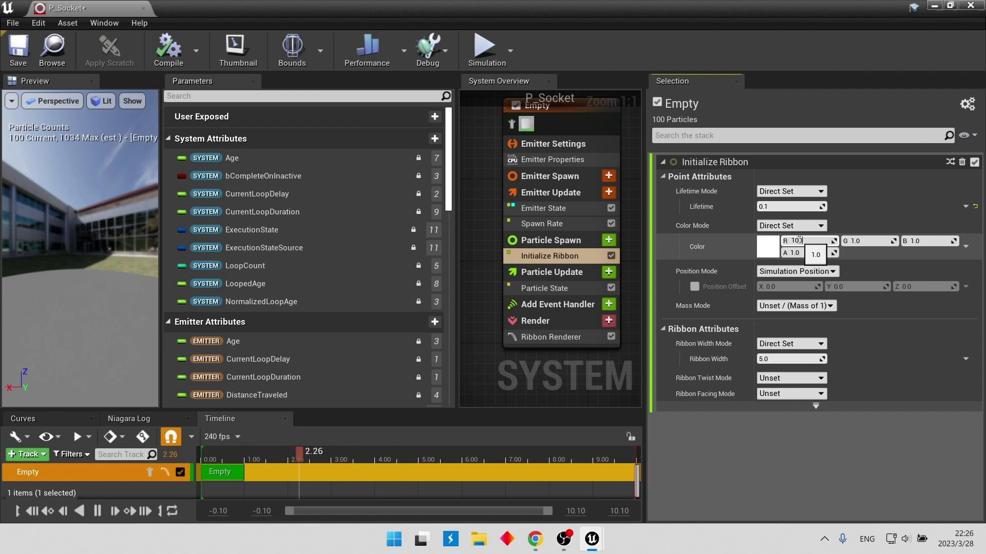
left_click(608, 241)
type("sam")
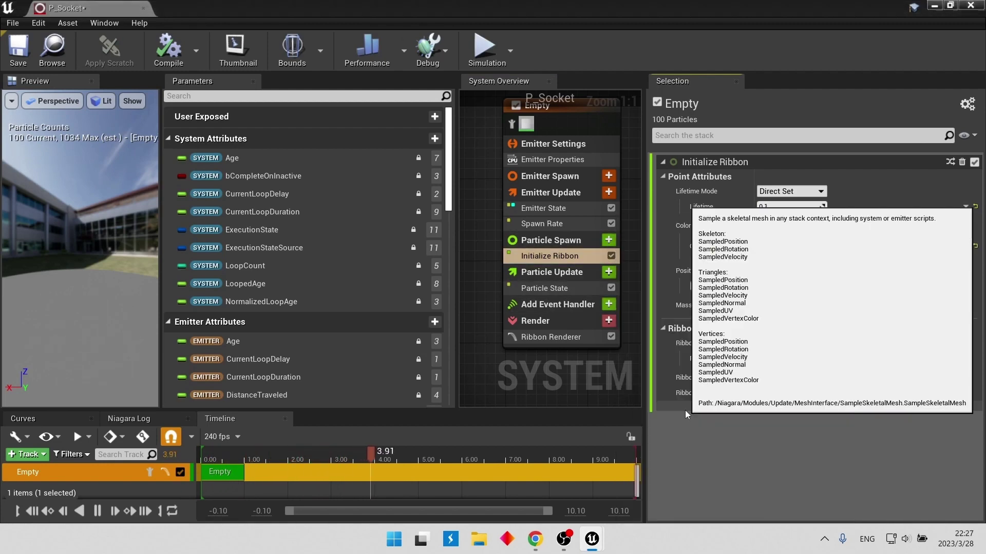
Add Sample Skeletal Mesh to Particle Spawn with SK_Socket_1 as the preview mesh
left_click(684, 413)
left_click(819, 300)
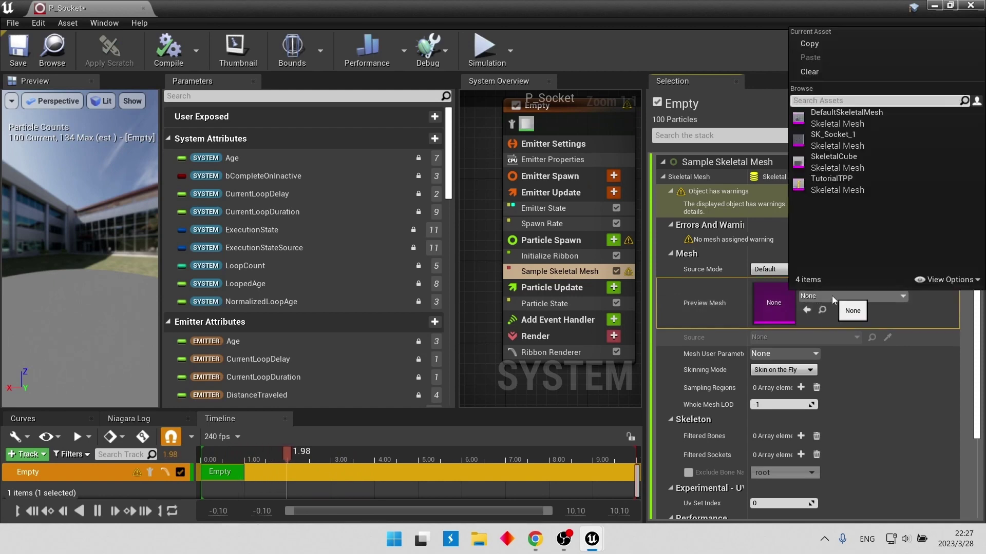
left_click(839, 161)
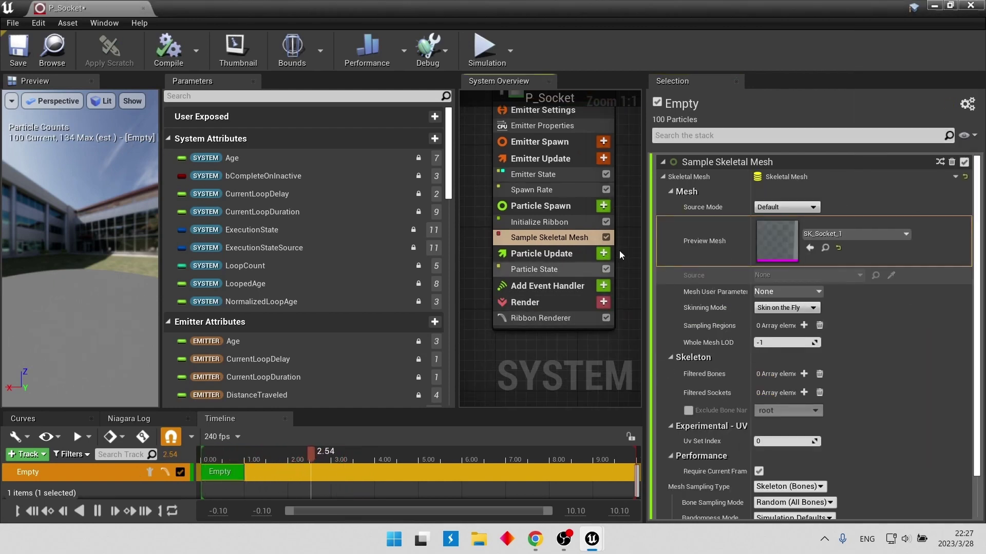
Add a Particles Position setter and bind it to SampledPosition
scroll(347, 303, "down", 2)
scroll(346, 303, "down", 6)
scroll(346, 302, "down", 8)
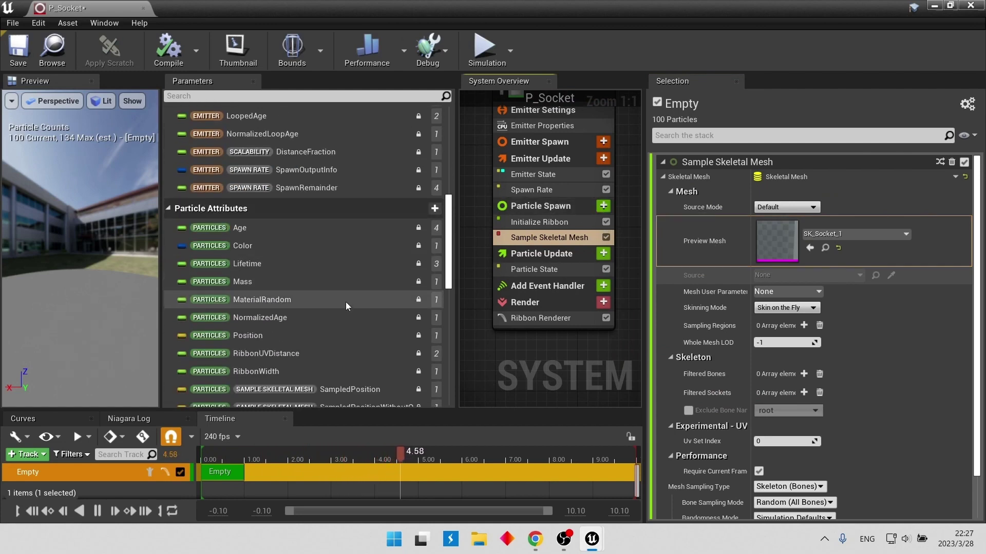
scroll(346, 302, "down", 3)
left_click_drag(285, 275, 573, 244)
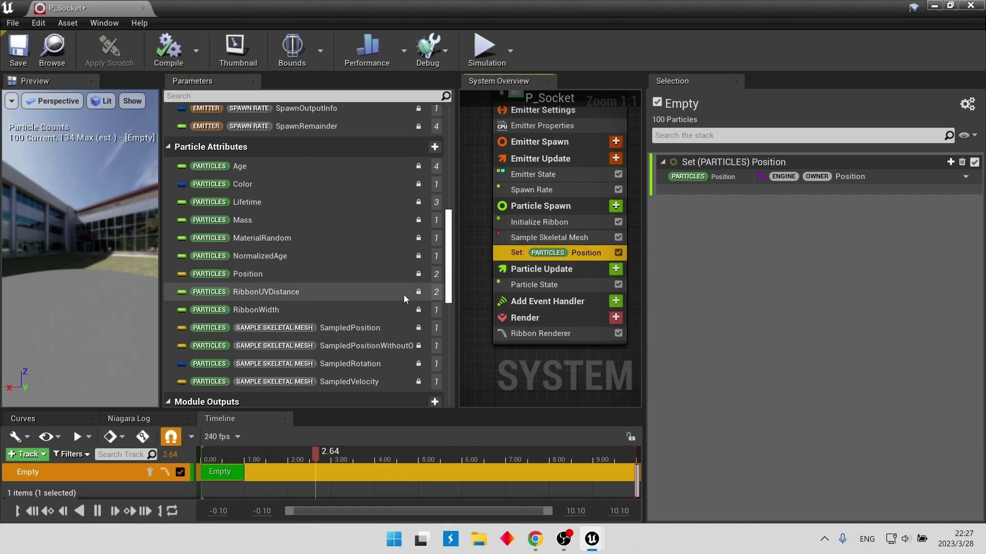
scroll(404, 295, "down", 3)
left_click_drag(359, 246, 791, 183)
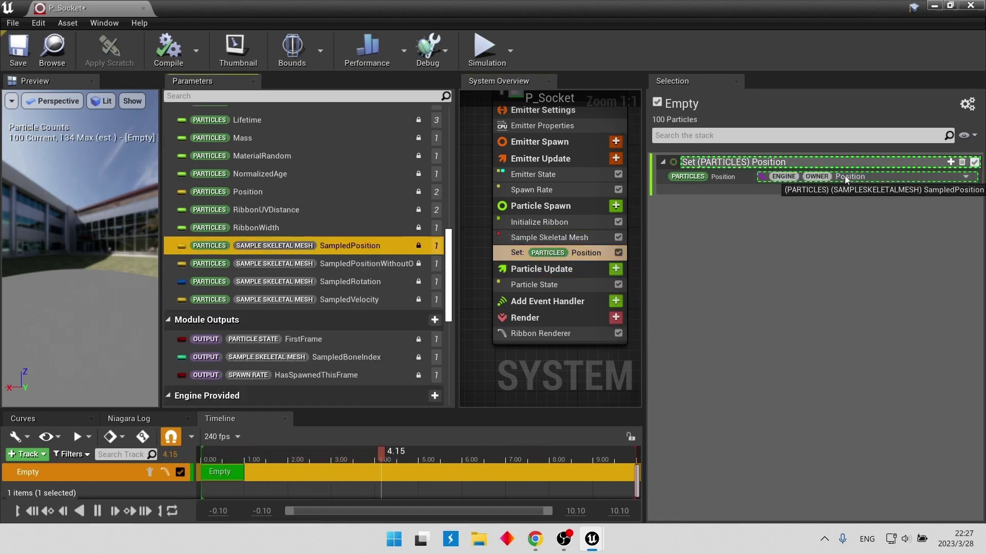
Switch Sample Skeletal Mesh to surface triangle sampling and fix the mesh CPU access error
left_click(571, 239)
scroll(737, 288, "down", 3)
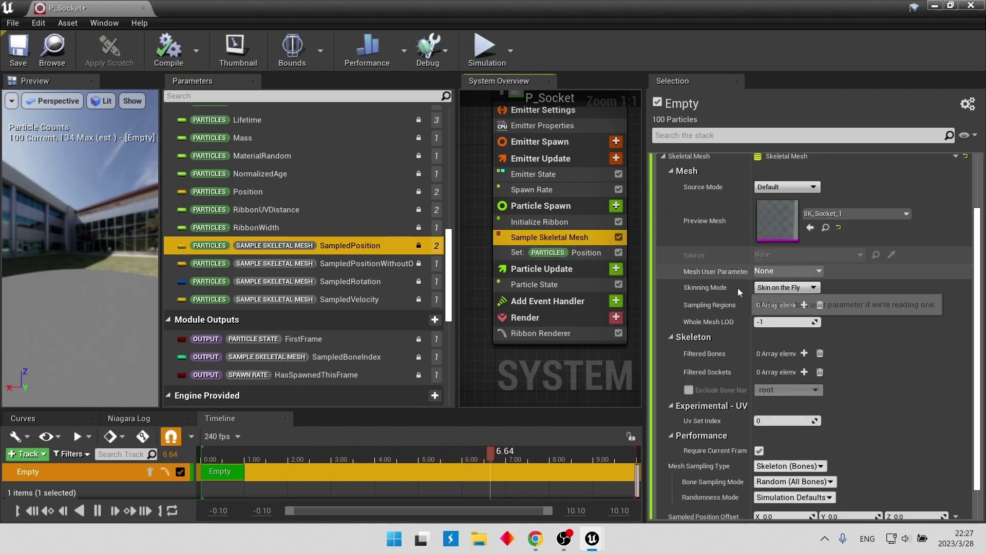
scroll(739, 289, "down", 2)
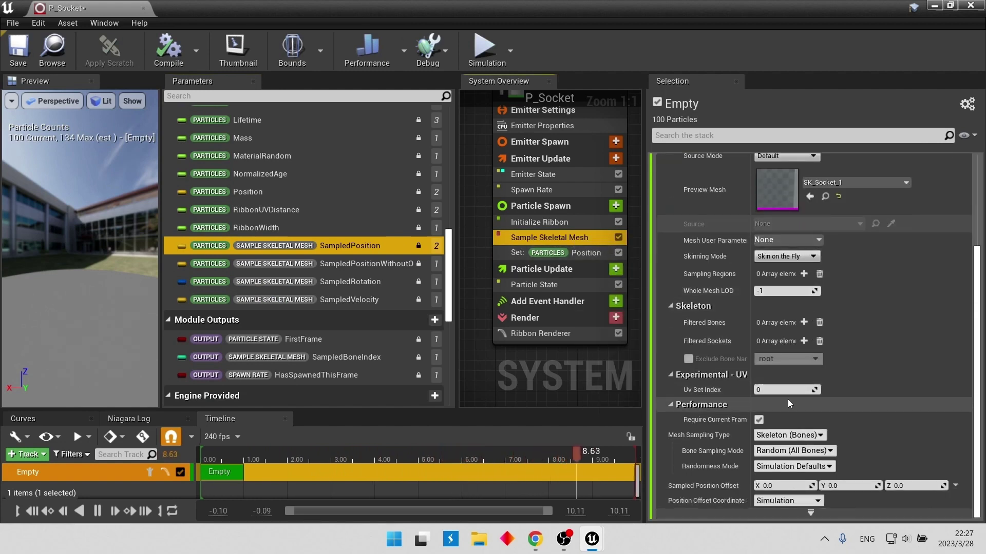
left_click(797, 435)
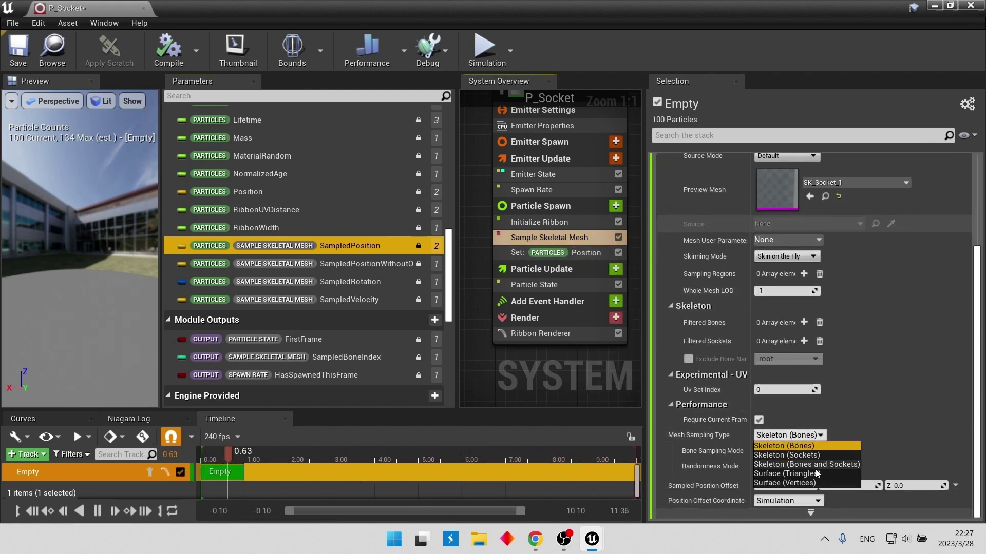
left_click(780, 475)
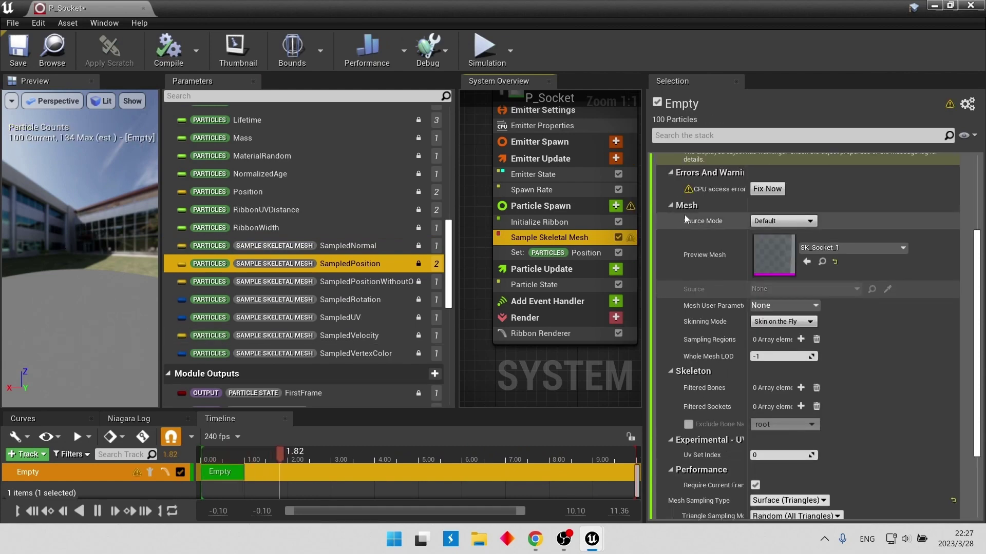
left_click(767, 188)
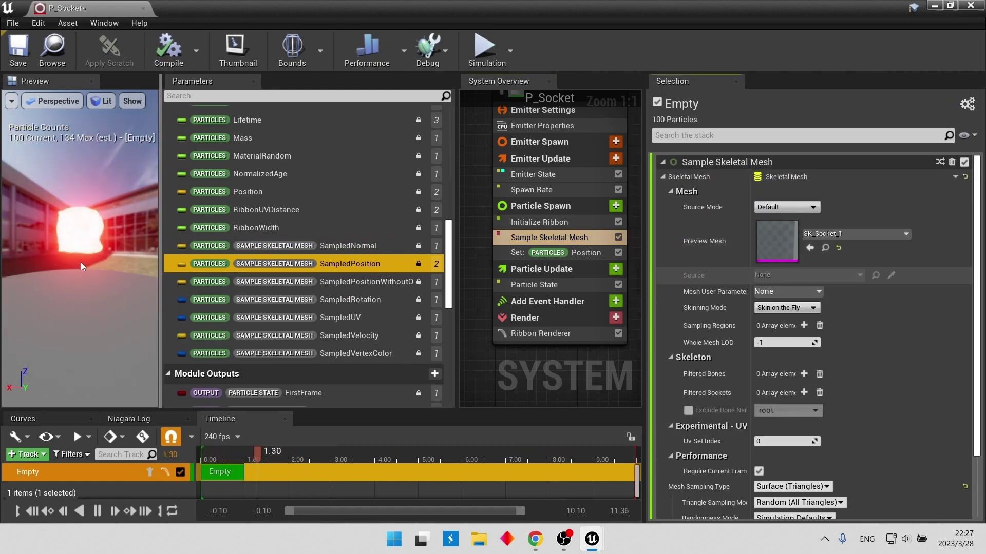
scroll(811, 308, "down", 3)
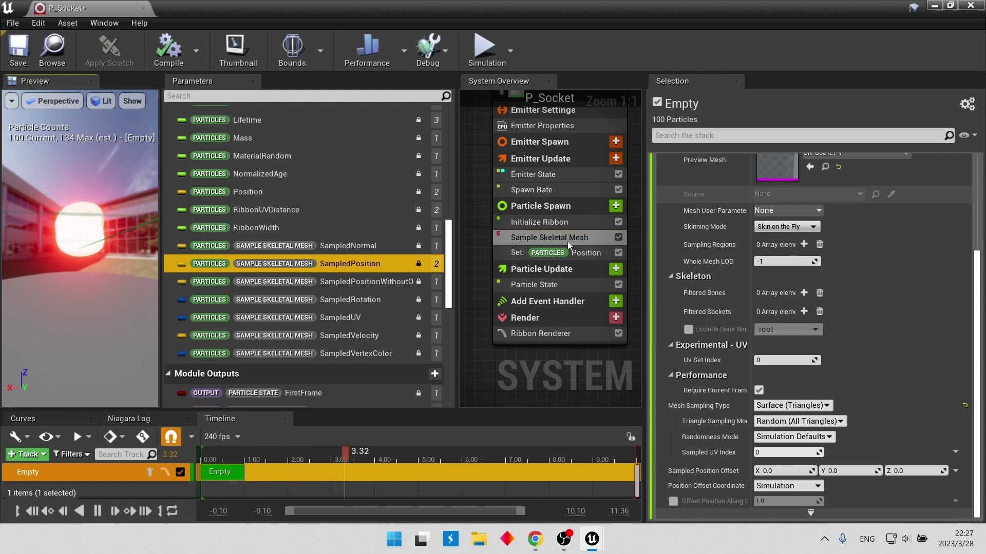
Move the sampling and position modules into Particle Update and sample skeleton bones and sockets
left_click_drag(568, 241, 567, 289)
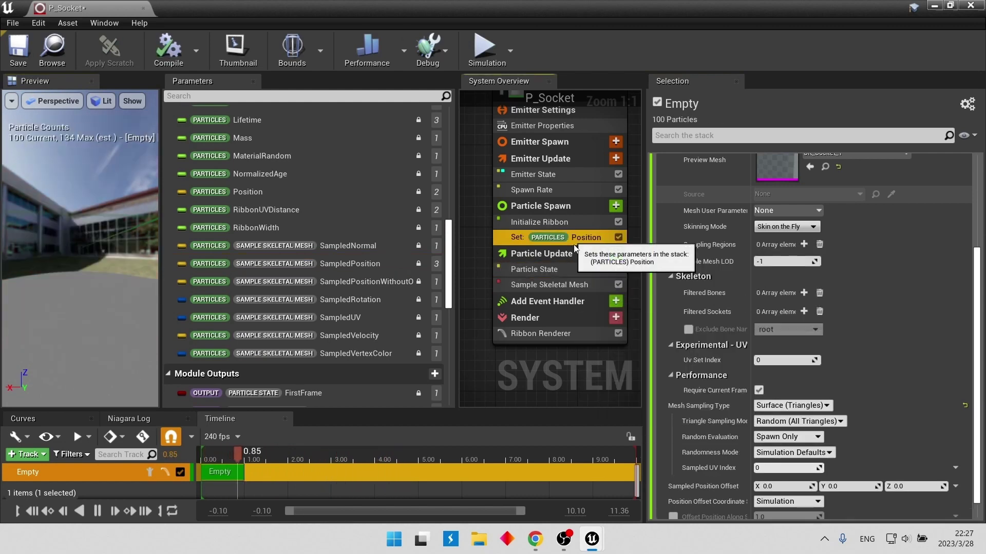
left_click_drag(575, 243, 578, 292)
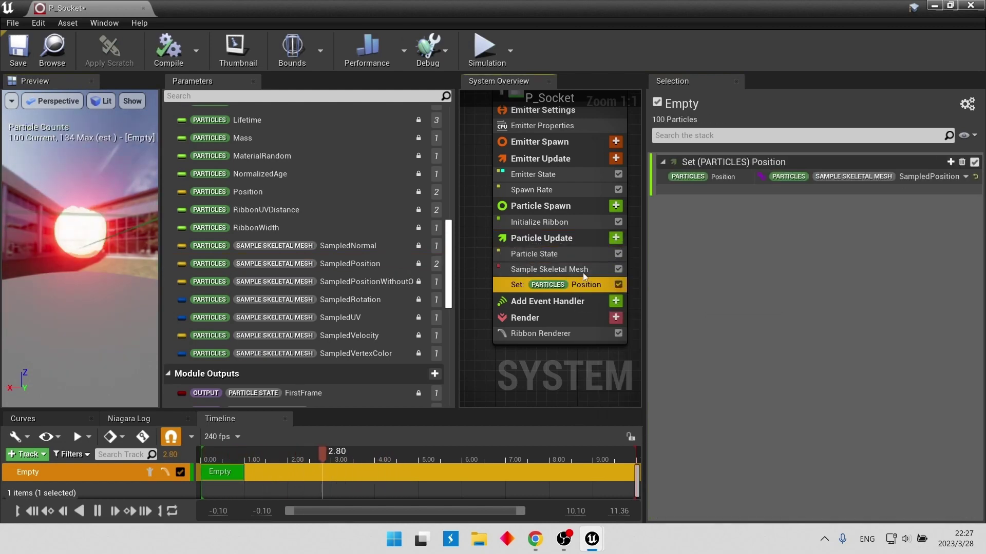
left_click(583, 270)
scroll(843, 382, "down", 3)
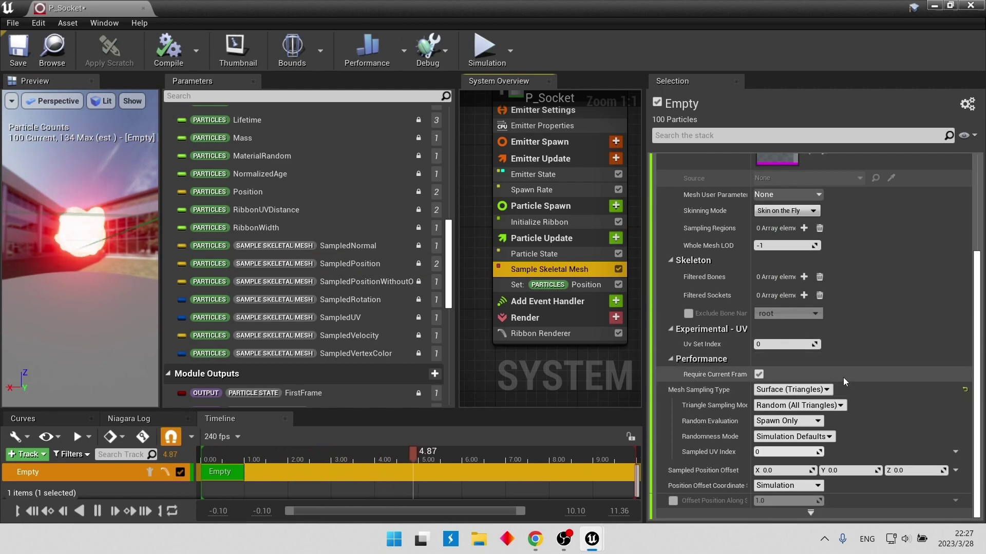
left_click(800, 390)
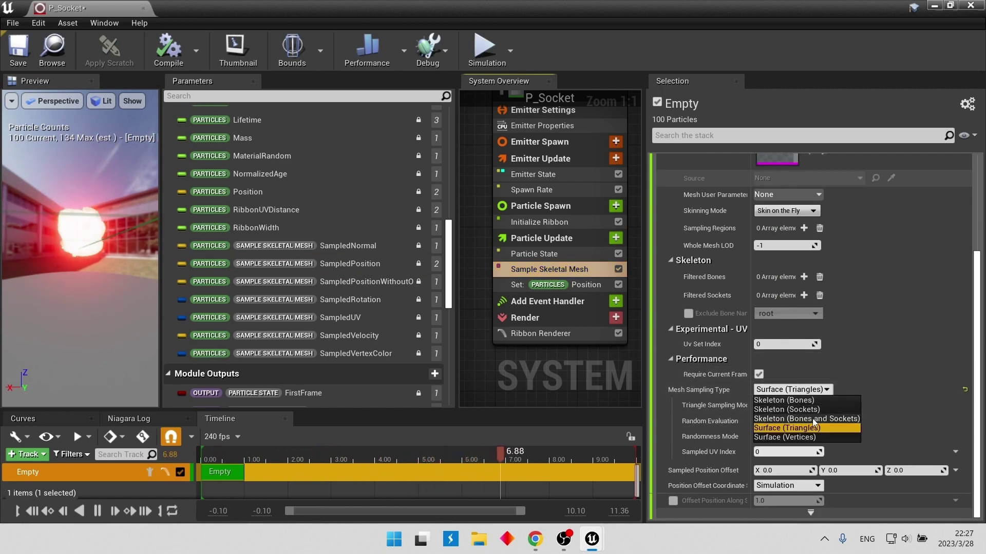
left_click(812, 419)
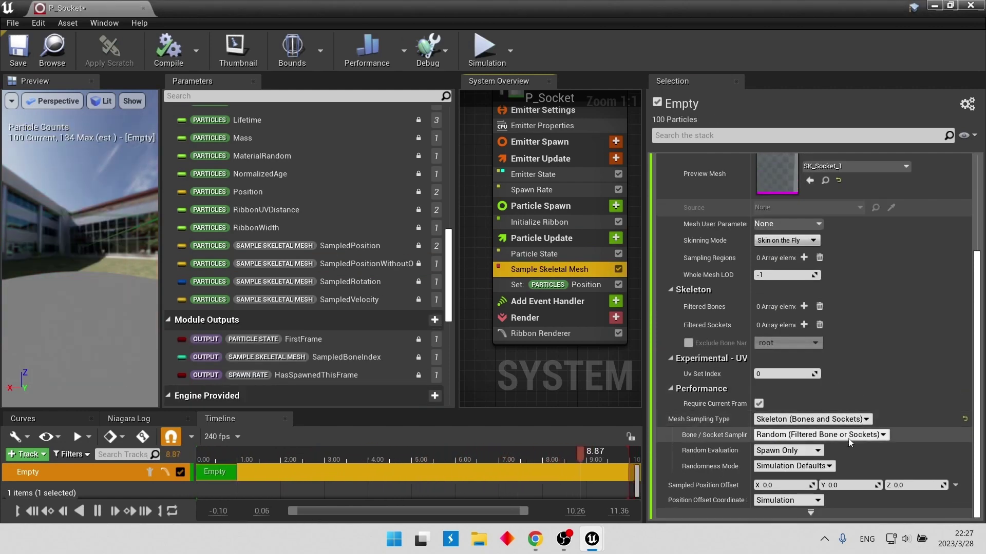
Use Direct bone/socket sampling with Return Exec Index as the index, then open SK_Socket_1
left_click(52, 49)
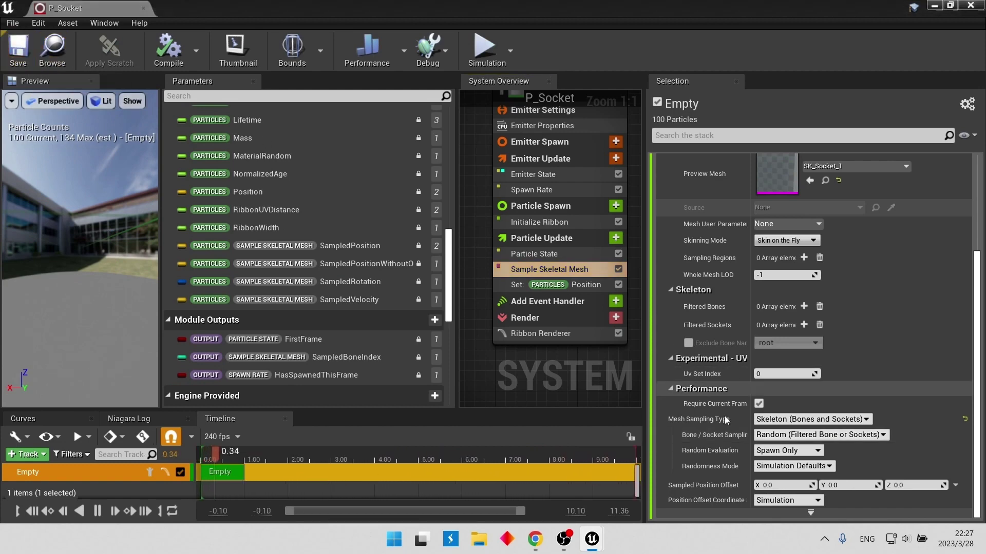
left_click(775, 435)
left_click(809, 457)
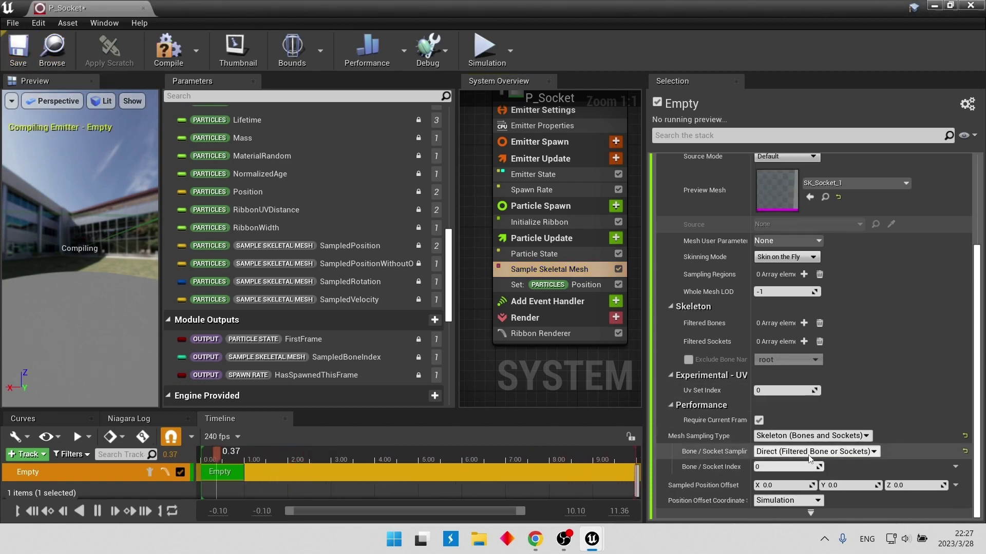
left_click(943, 466)
type("index")
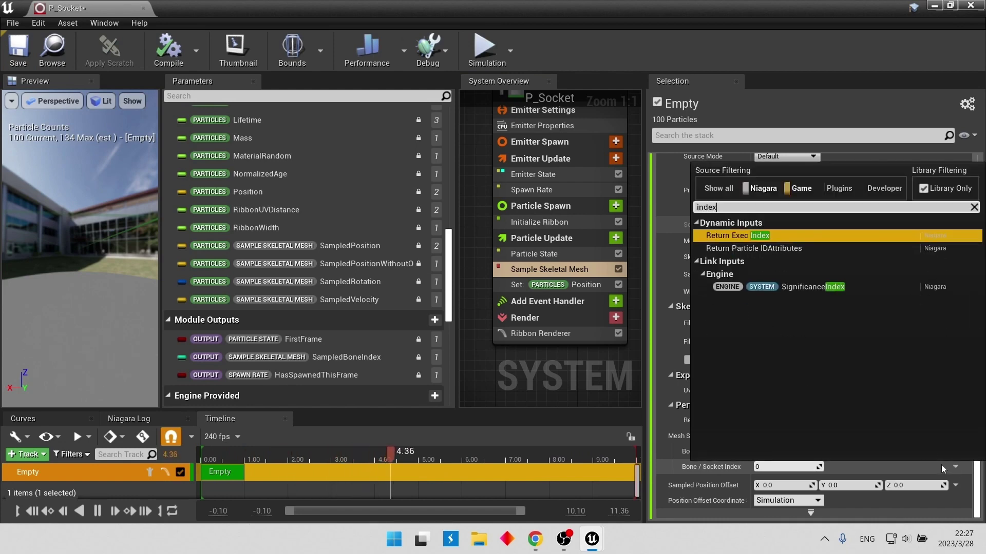
key("Return")
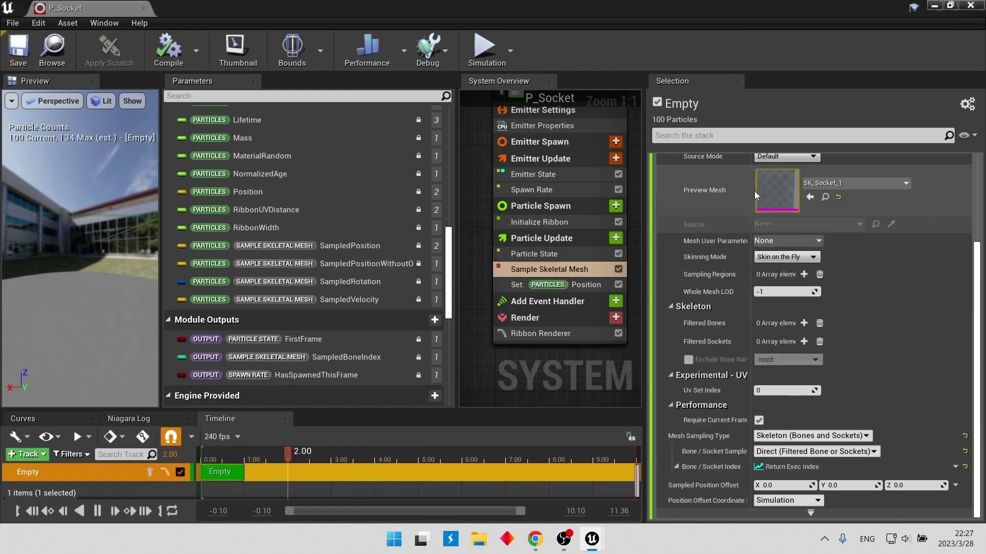
double_click(777, 188)
Add a socket to Bone02 in the SK_Socket_1 skeleton
left_click(902, 50)
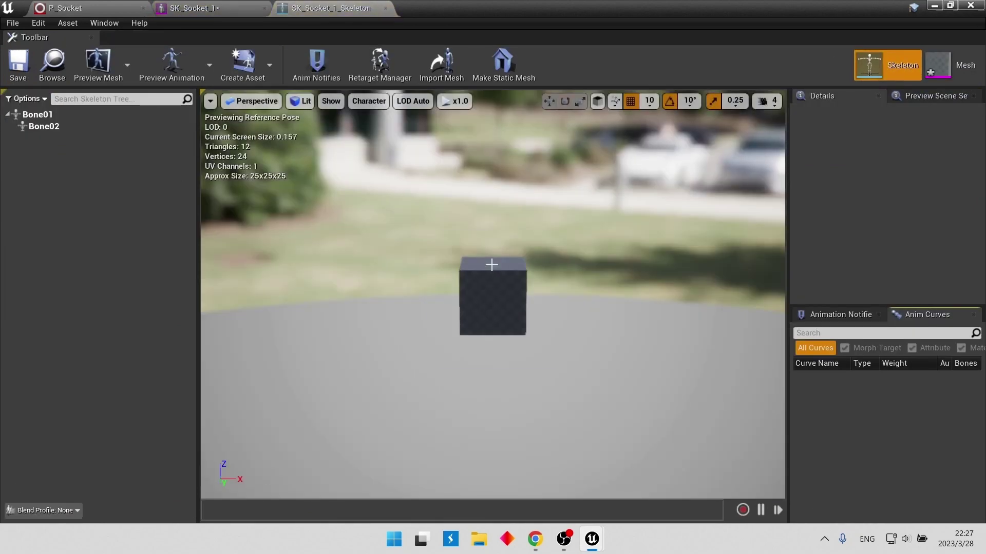
scroll(492, 264, "up", 3)
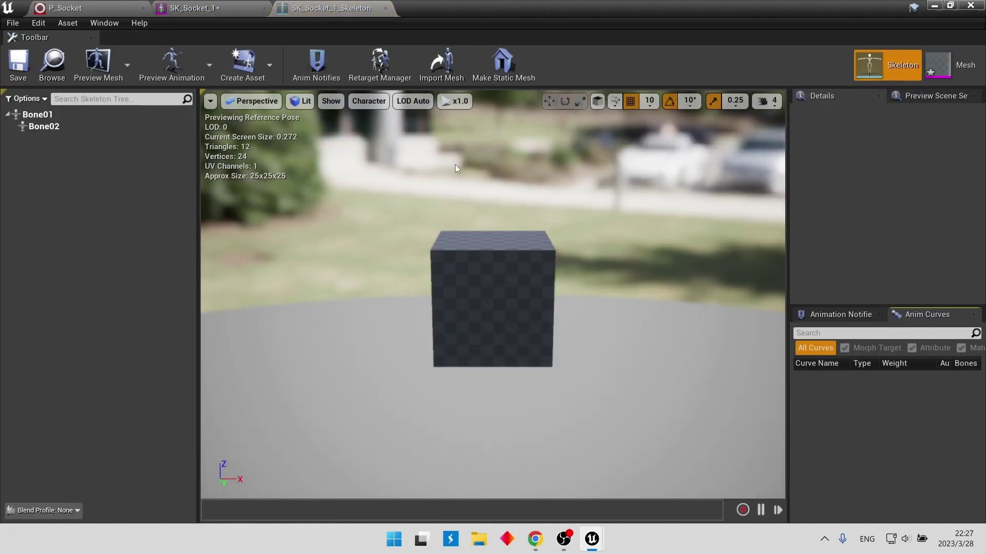
left_click(368, 100)
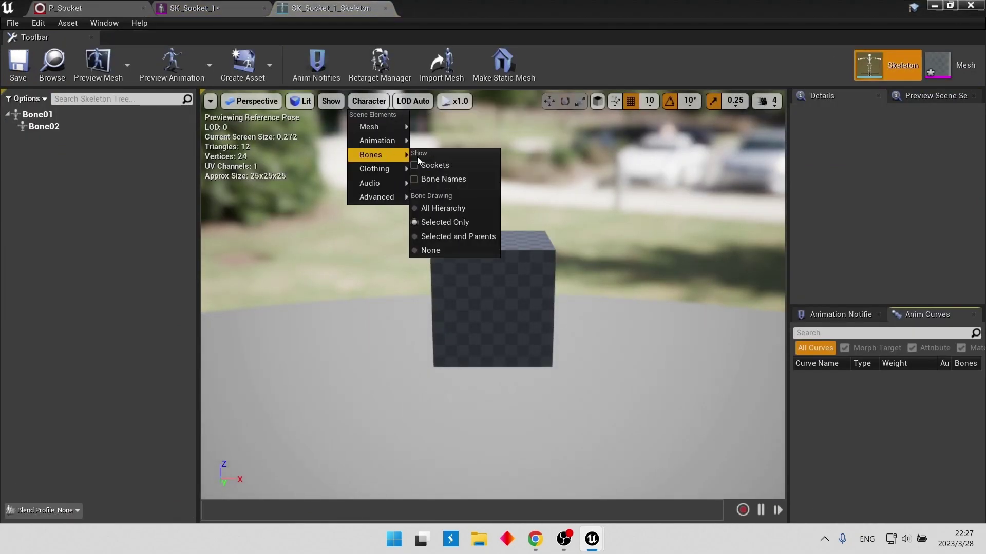
left_click(154, 134)
left_click(154, 128)
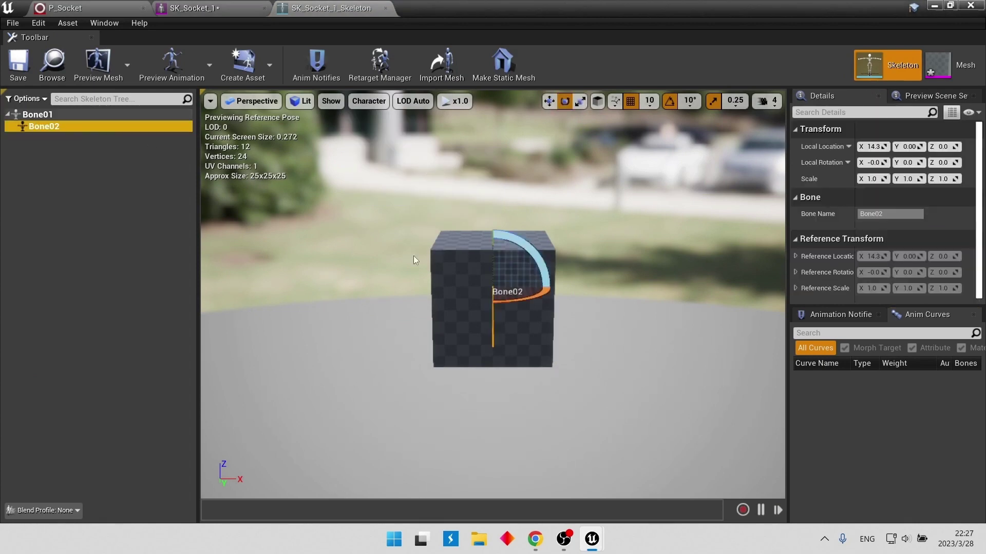
right_click(101, 135)
left_click(157, 176)
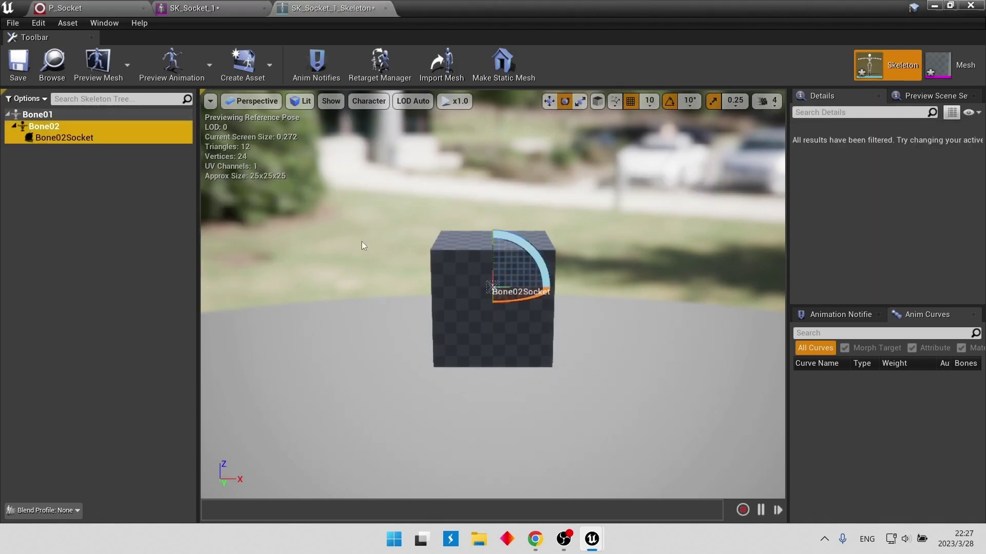
Place the socket above the cube and Alt-drag copies to make four sockets around it
left_click_drag(361, 246, 374, 229)
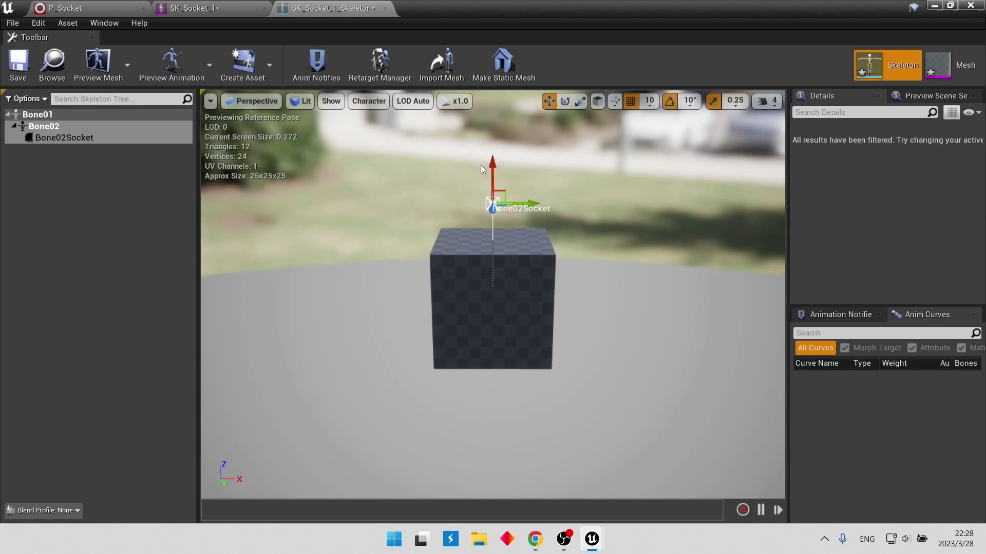
left_click_drag(482, 169, 580, 171)
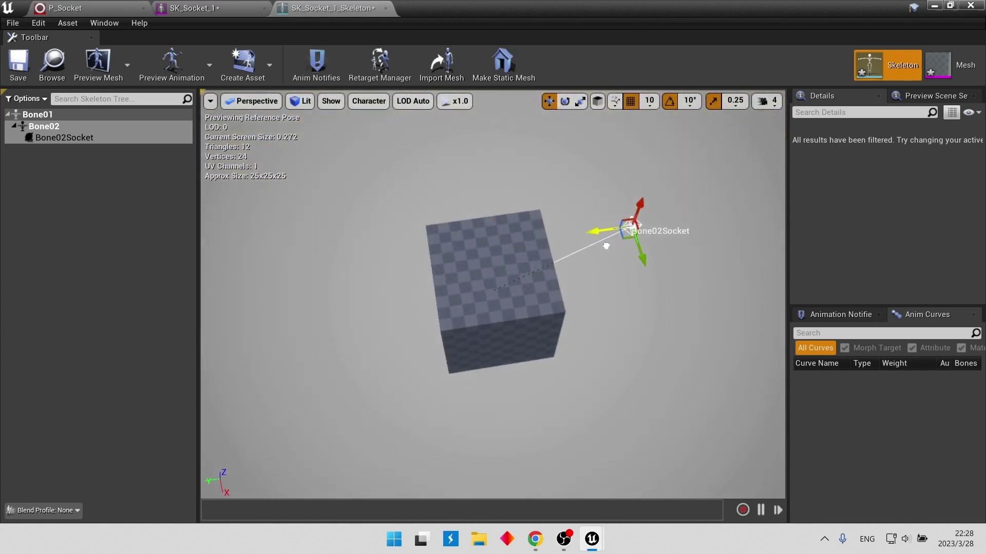
mouse_move(606, 245)
left_mouse_down()
mouse_move(606, 231)
mouse_move(370, 239)
left_mouse_up()
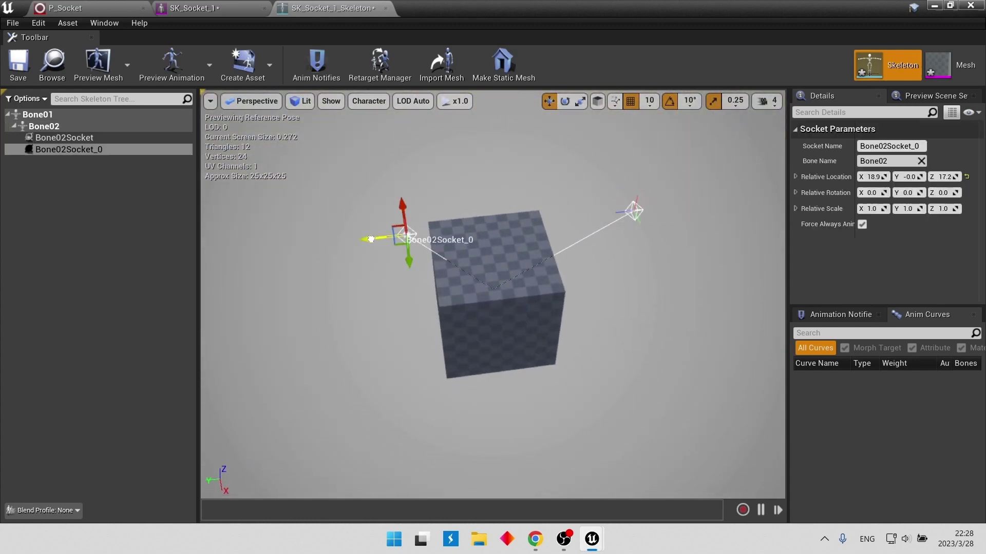
left_click_drag(308, 254, 300, 271)
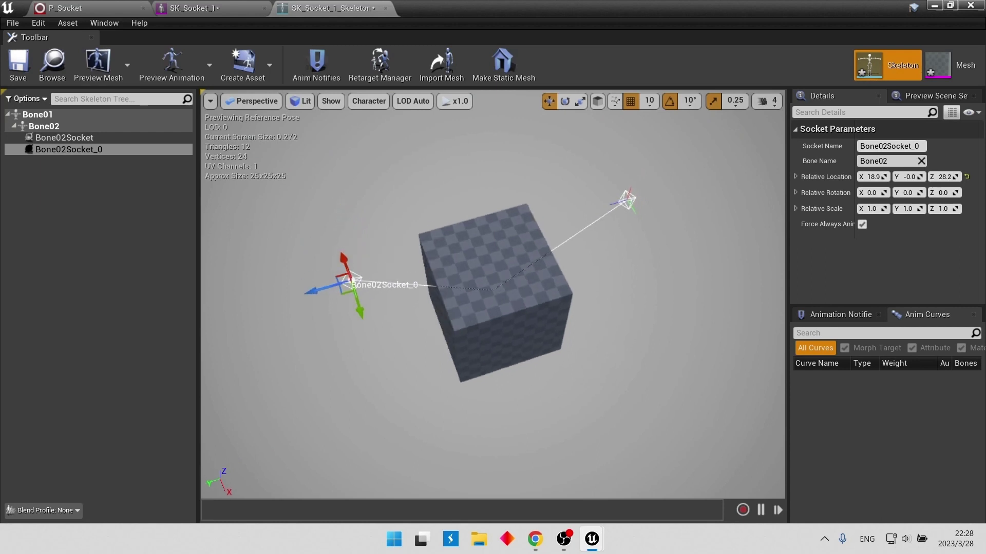
left_click_drag(325, 347, 474, 306, "alt")
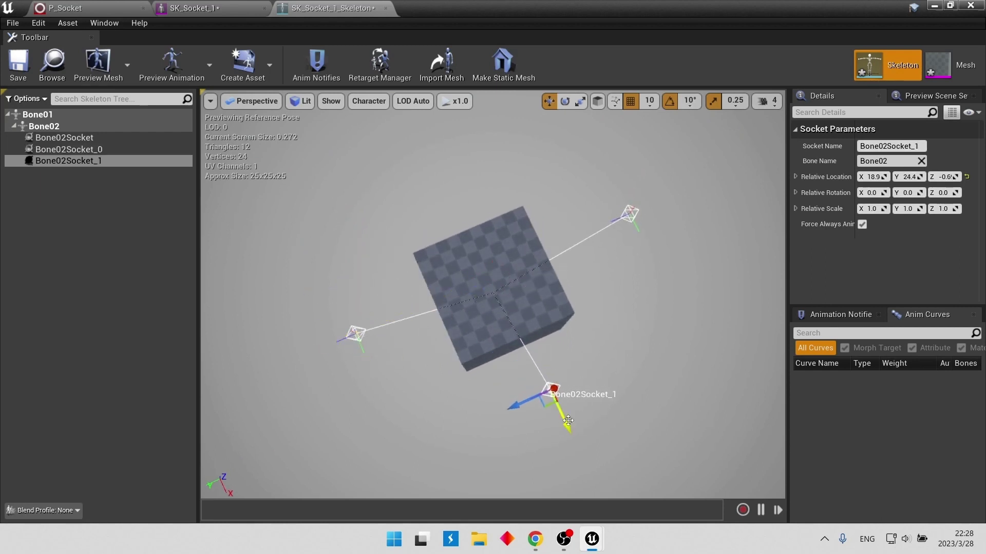
left_click_drag(568, 421, 456, 220, "alt")
left_click_drag(637, 326, 637, 246)
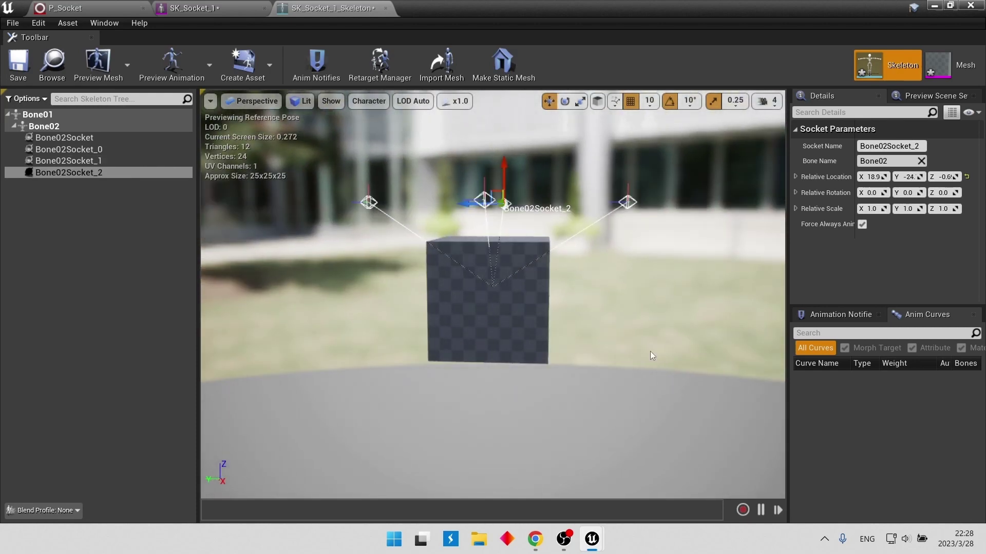
Save the skeleton and close the skeletal mesh editor, applying the LOD changes
left_click(30, 75)
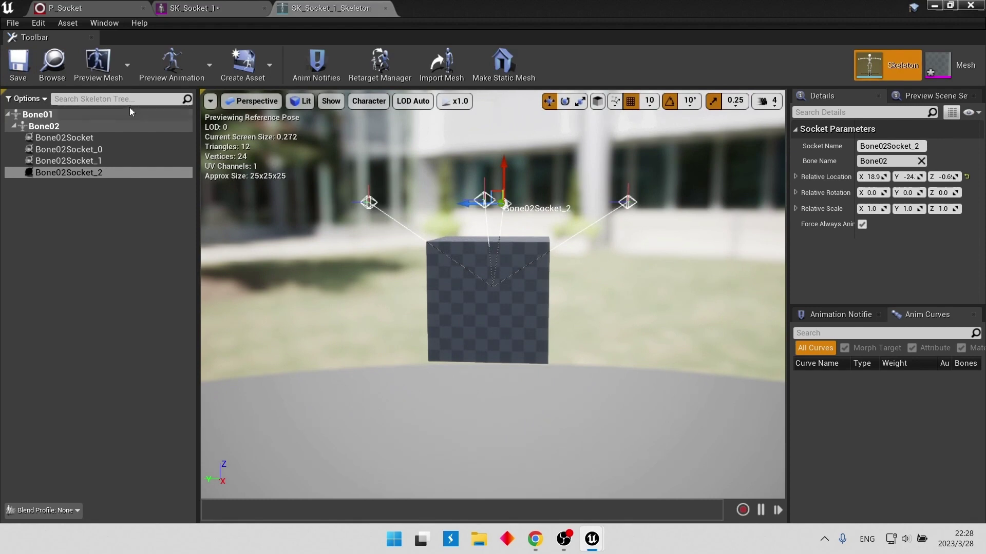
left_click(195, 8)
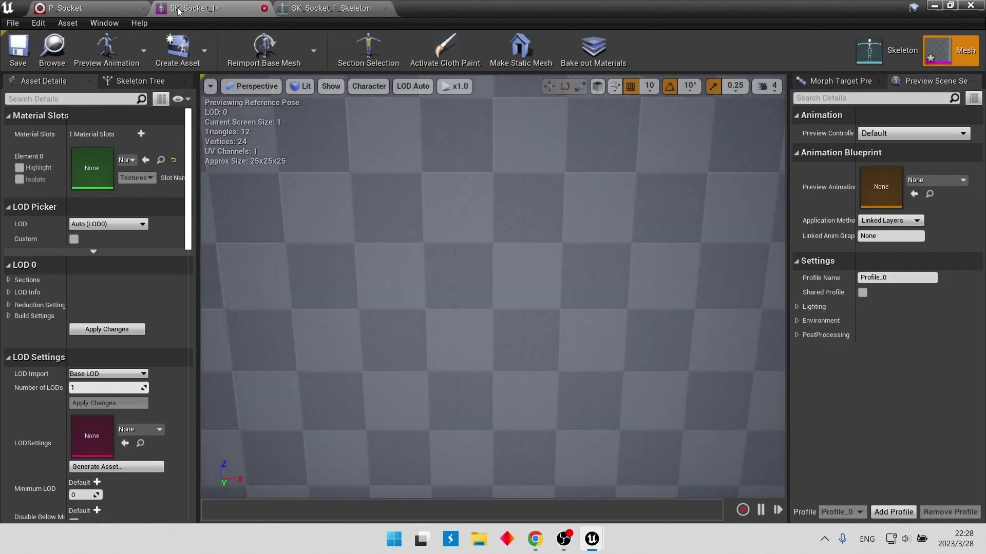
left_click(264, 8)
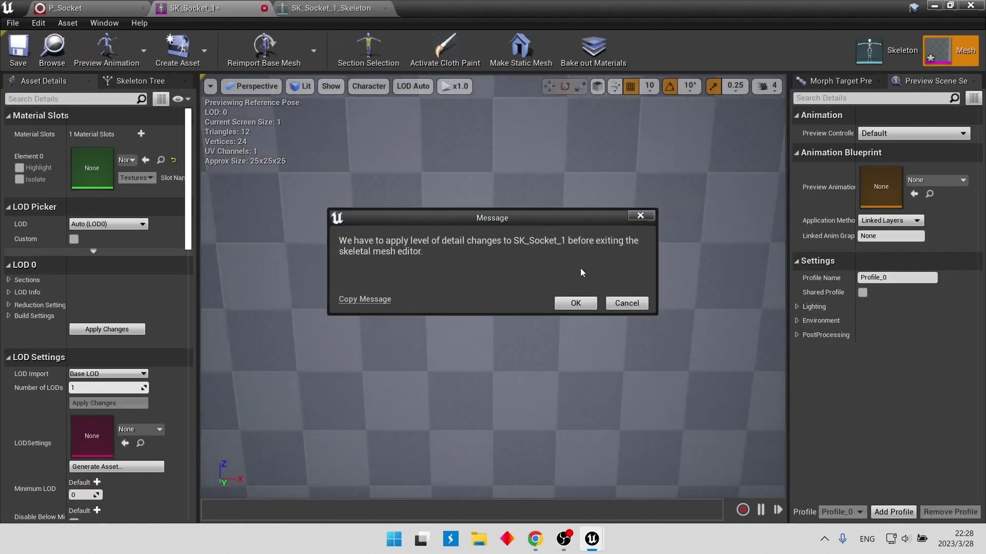
left_click(576, 302)
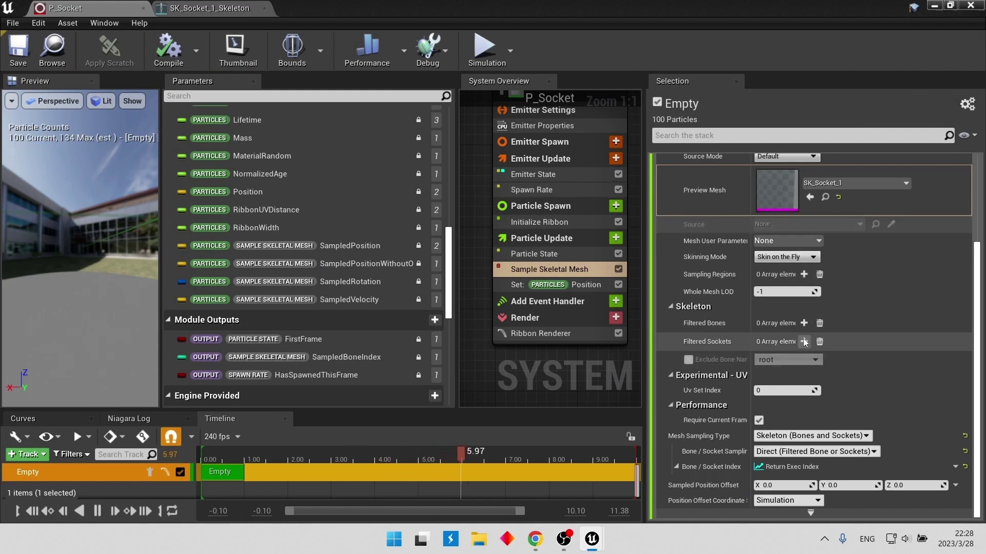
Add four Filtered Sockets: Bone02Socket, Bone02Socket_0, Bone02Socket_1 and Bone02Socket_2
left_click(804, 342)
left_click(804, 342)
left_click(804, 342)
left_click(804, 341)
left_click(782, 360)
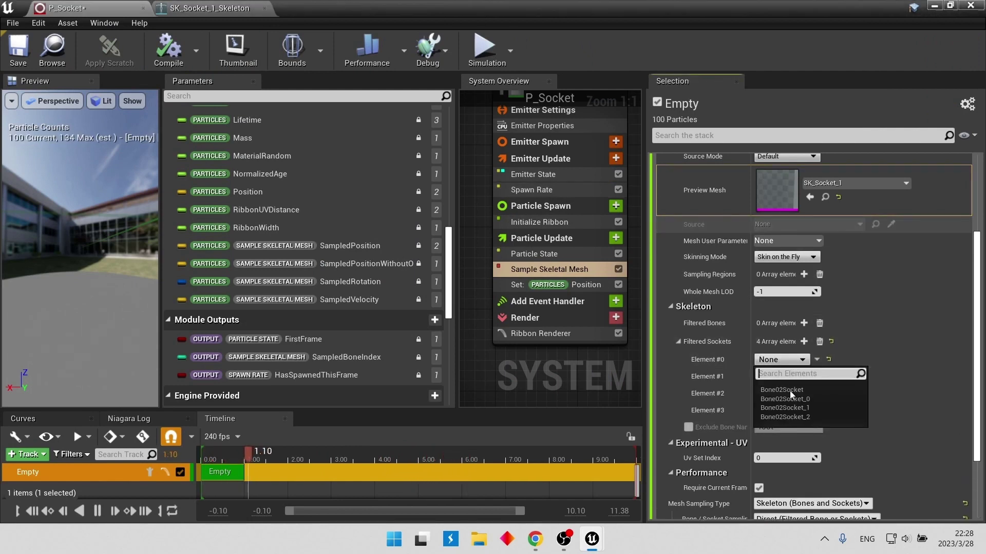
left_click(790, 390)
left_click(788, 377)
left_click(792, 413)
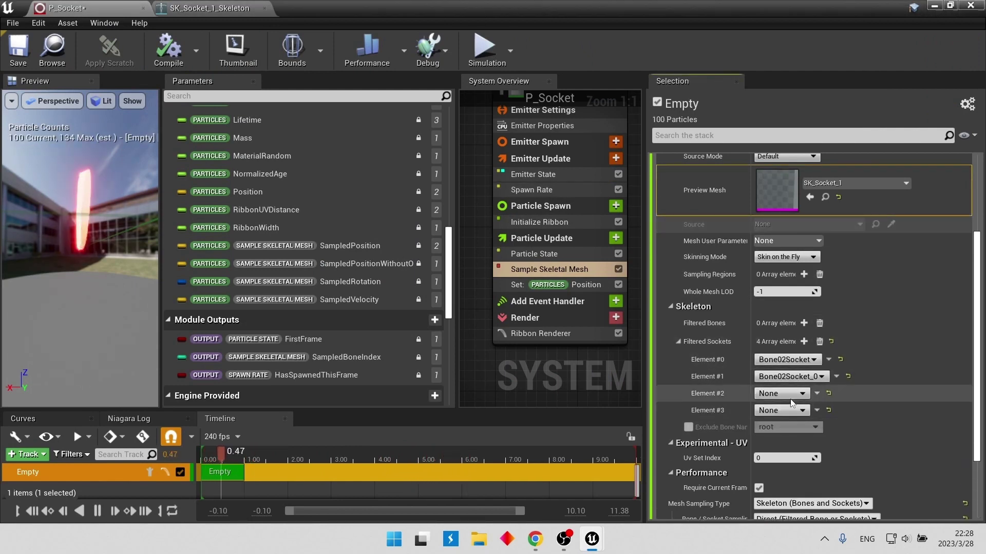
left_click(786, 394)
left_click(783, 442)
left_click(780, 410)
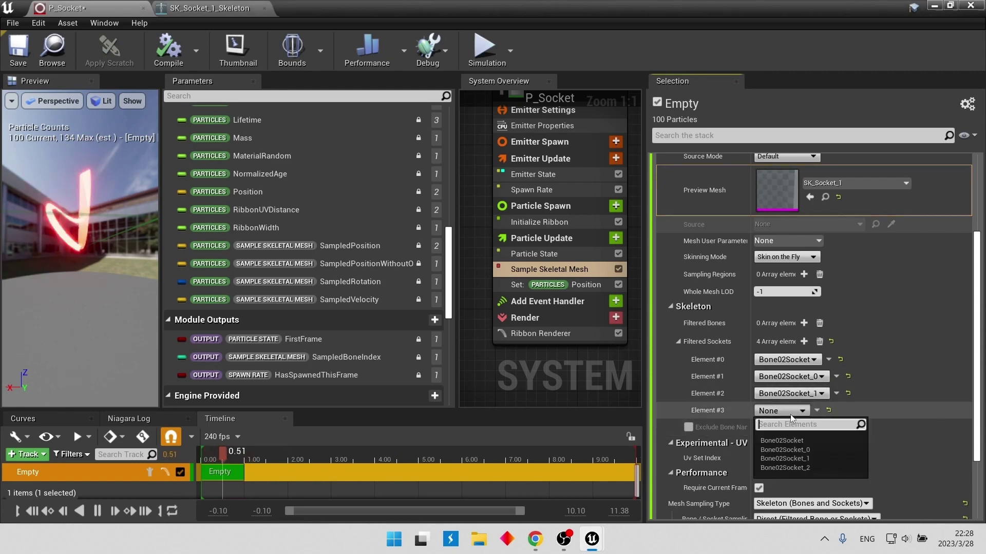
left_click(809, 468)
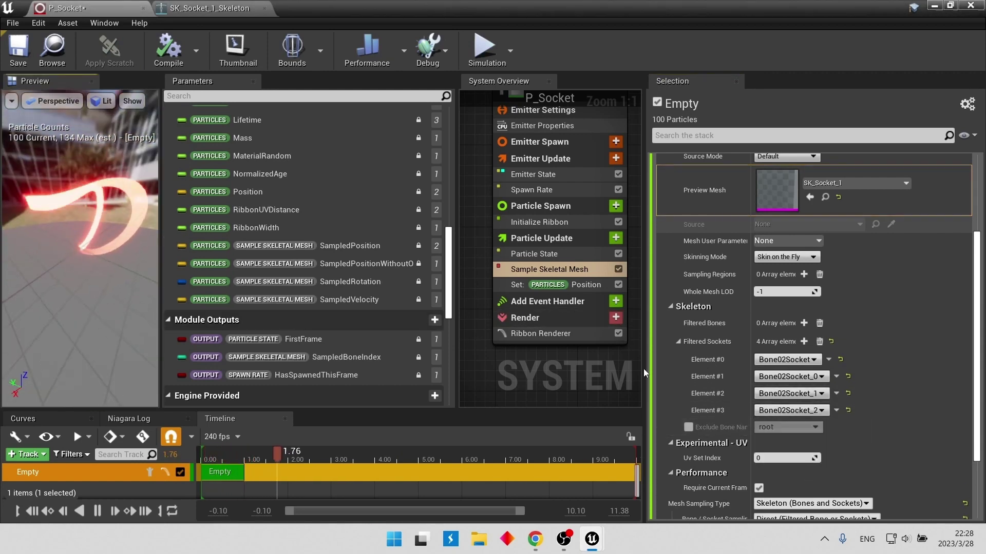
Set bone/socket sampling to random among the filtered sockets
scroll(839, 356, "down", 3)
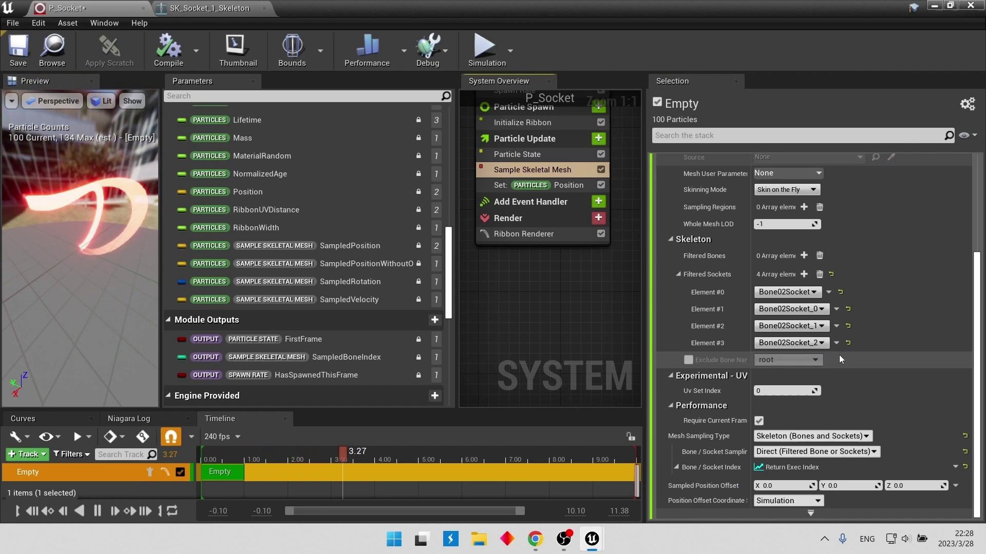
left_click(806, 451)
left_click(807, 463)
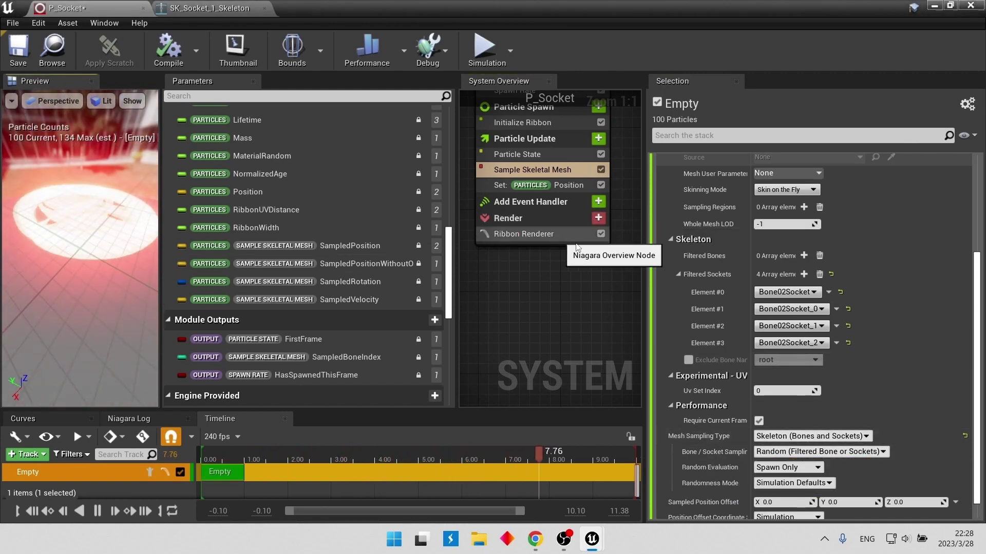
Set the Ribbon Renderer's Curve Tension to 1.0
left_click(536, 235)
scroll(816, 358, "down", 3)
scroll(815, 355, "down", 3)
scroll(809, 353, "down", 3)
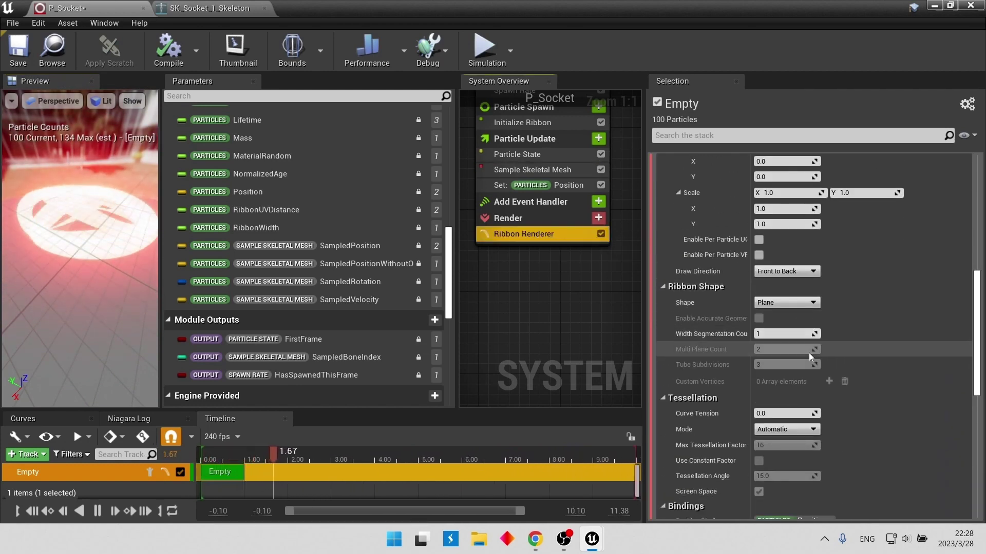
scroll(773, 402, "down", 2)
left_click_drag(772, 395, 801, 394)
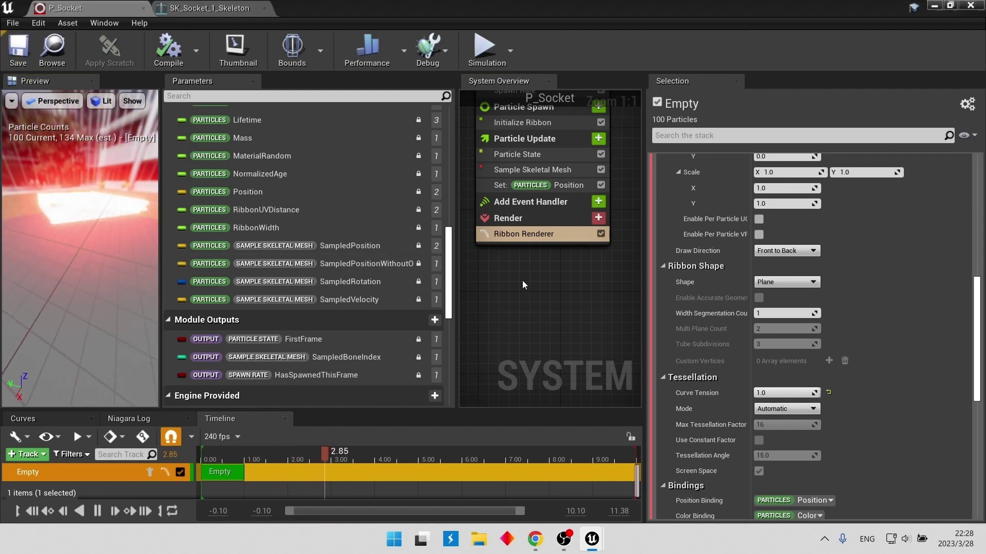
scroll(534, 262, "up", 2)
left_click(552, 232)
left_click(551, 220)
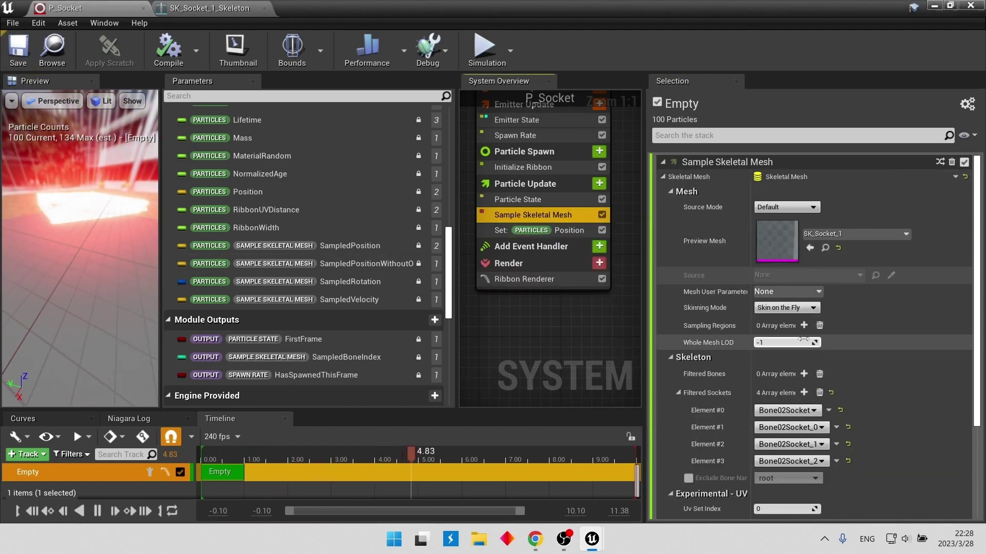
Add Bone01 and Bone02 as filtered bones and save P_Socket
scroll(805, 344, "down", 2)
left_click(804, 313)
left_click(804, 313)
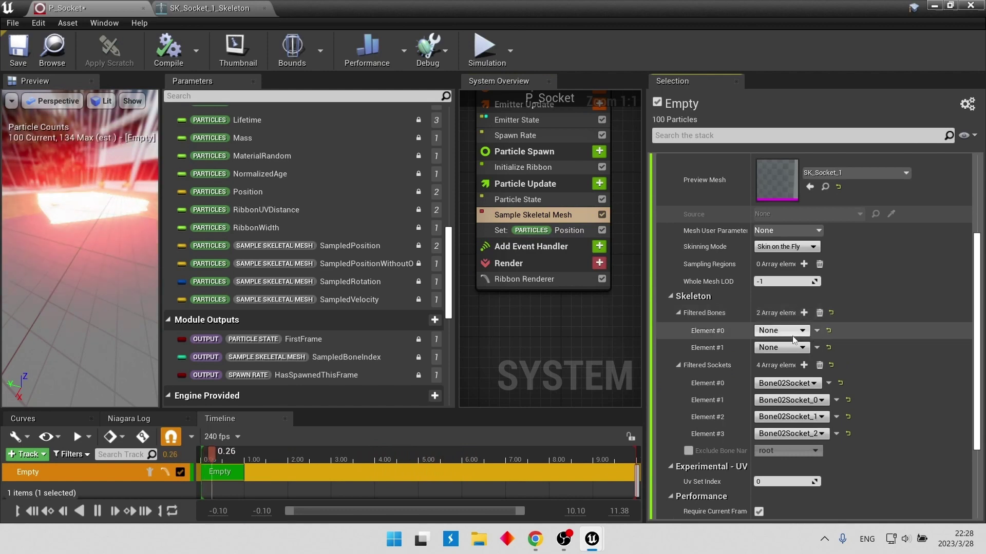
left_click(782, 331)
left_click(787, 359)
left_click(780, 348)
left_click(777, 384)
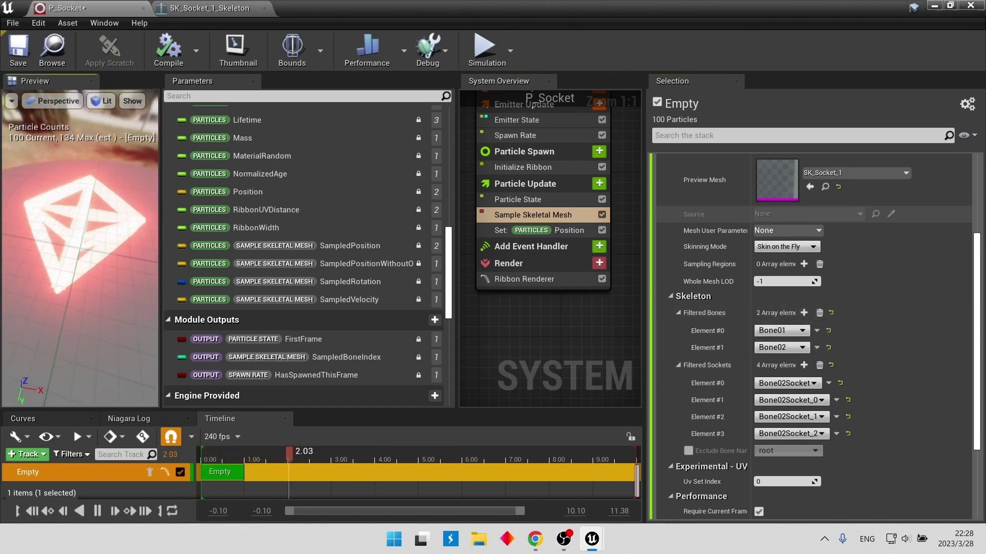
left_click(20, 52)
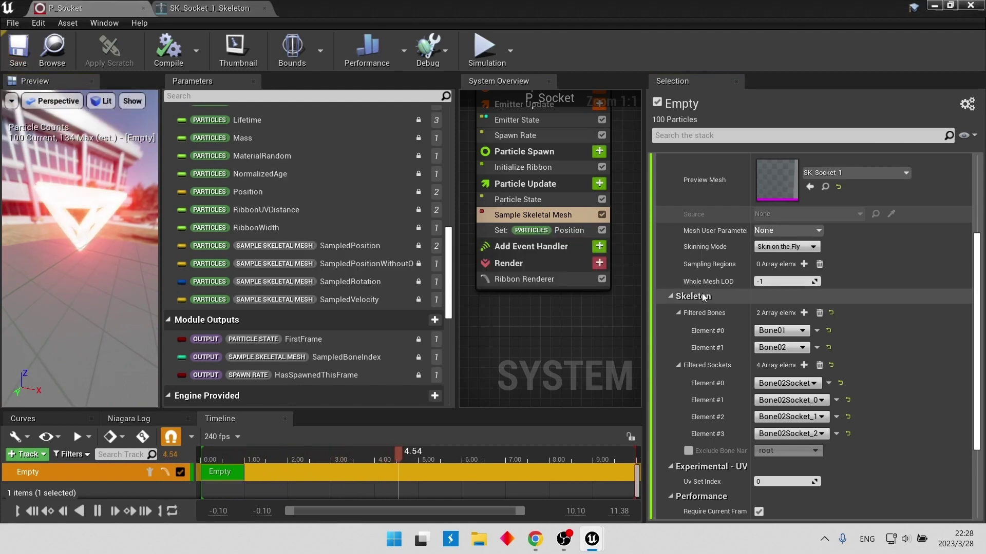
Review the Sample Skeletal Mesh bone/socket sampling options and orbit the preview
left_click(558, 230)
left_click(555, 215)
scroll(683, 256, "down", 2)
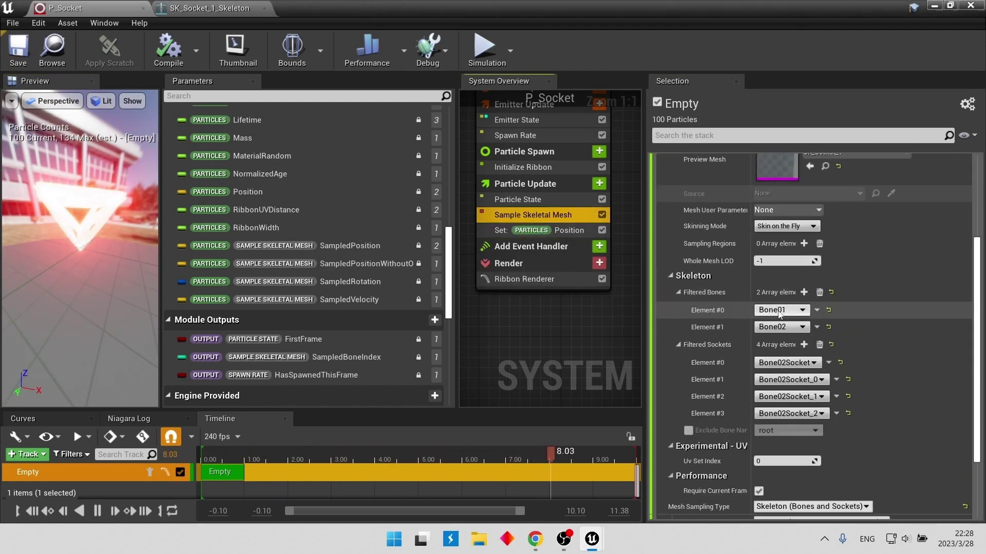
scroll(729, 310, "down", 3)
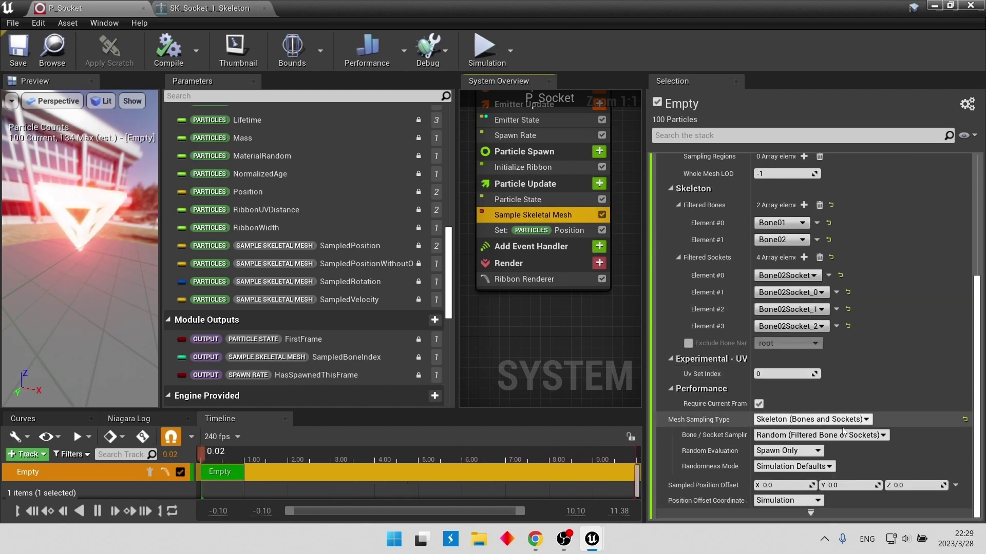
left_click(832, 435)
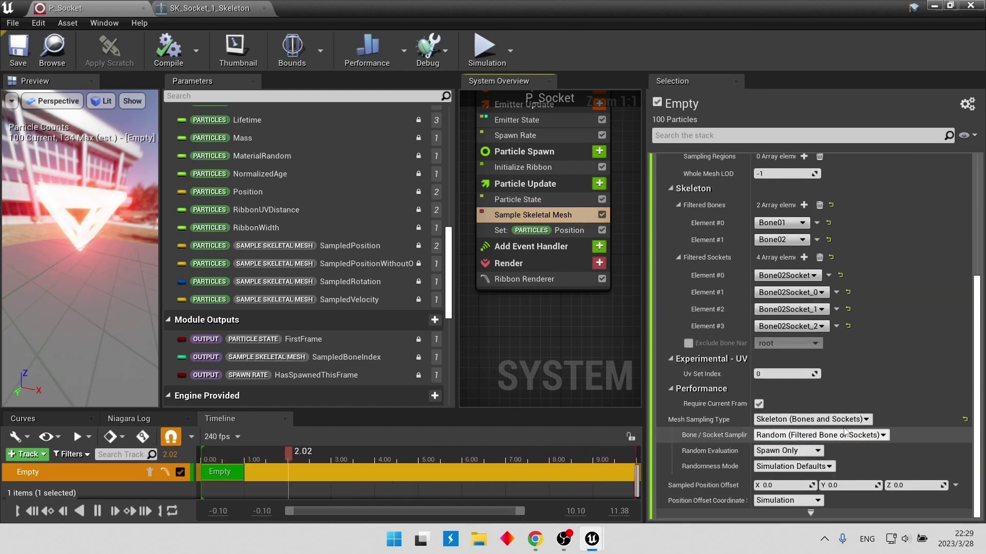
left_click_drag(102, 231, 57, 231)
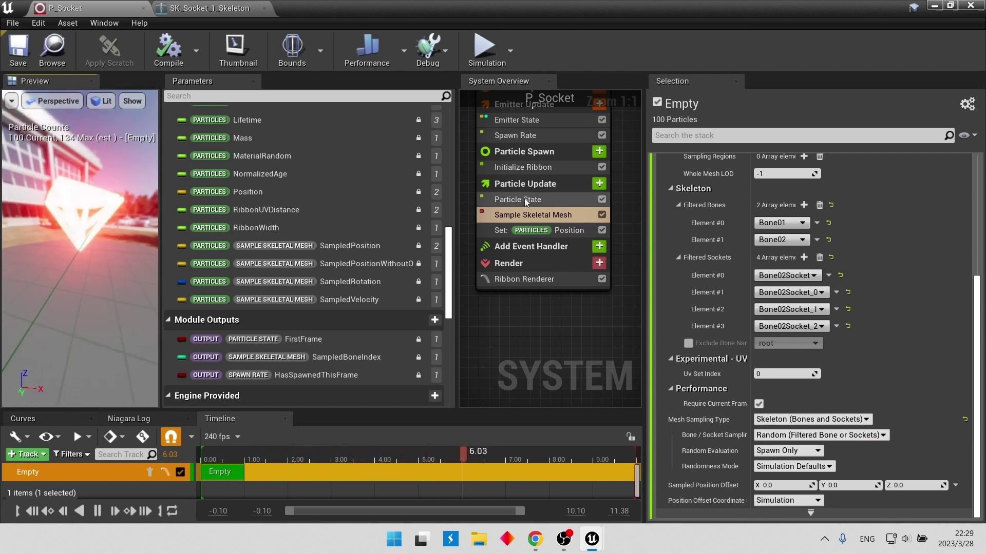
Set Initialize Ribbon's Ribbon Width to 1.0, then minimize the Niagara editor
left_click(524, 167)
type("1")
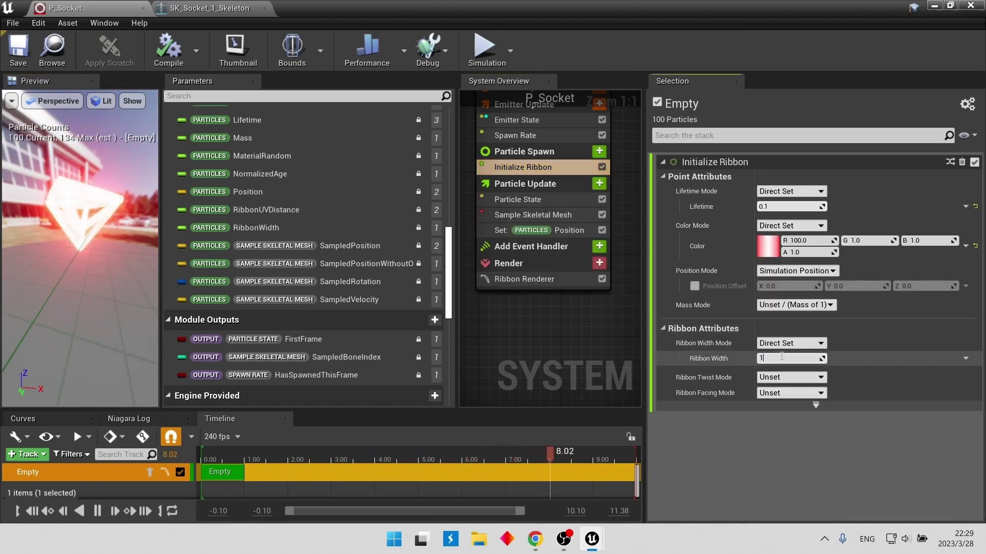
key("Return")
mouse_move(81, 162)
left_mouse_down()
mouse_move(82, 185)
mouse_move(67, 190)
left_mouse_up()
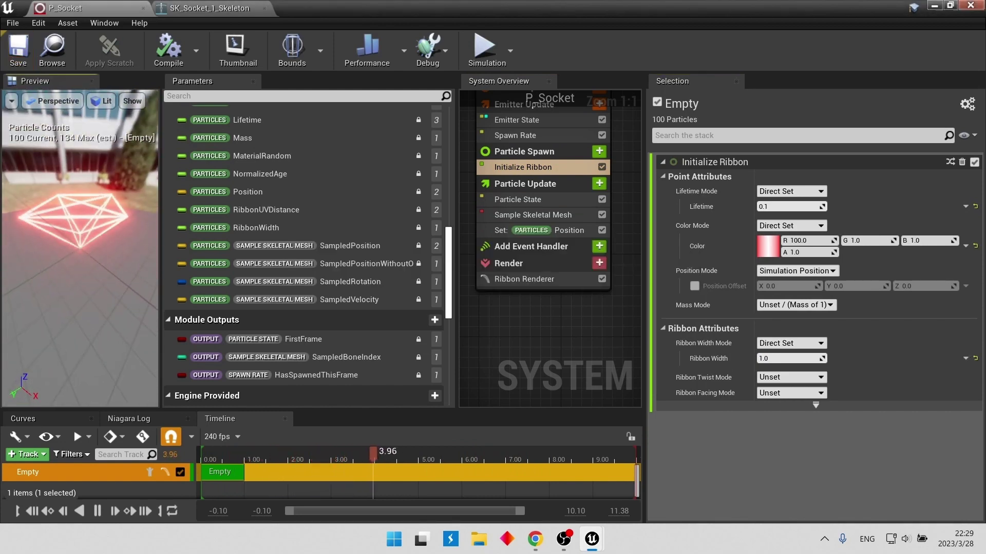
left_click(939, 7)
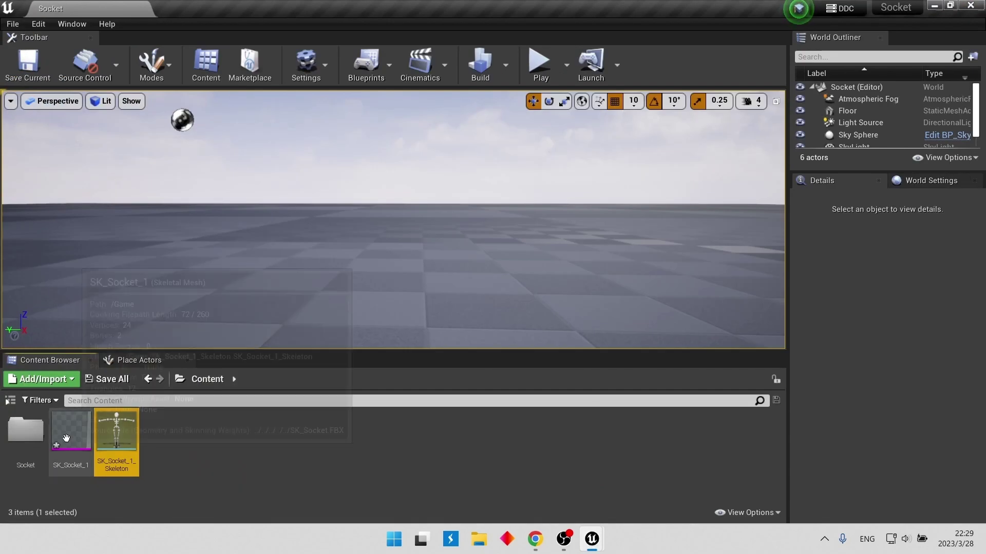
Drag P_Socket from the Socket folder into the level viewport
double_click(28, 434)
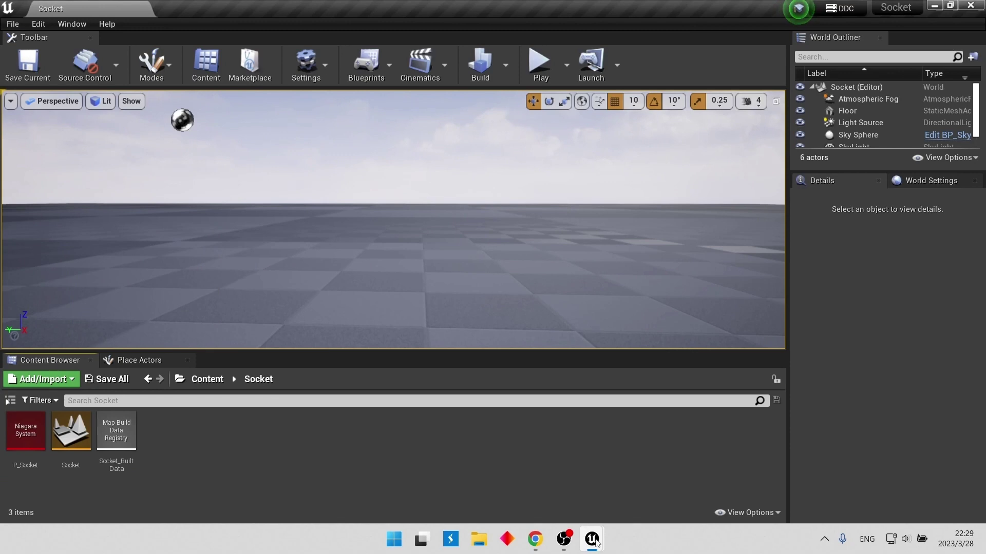
double_click(42, 424)
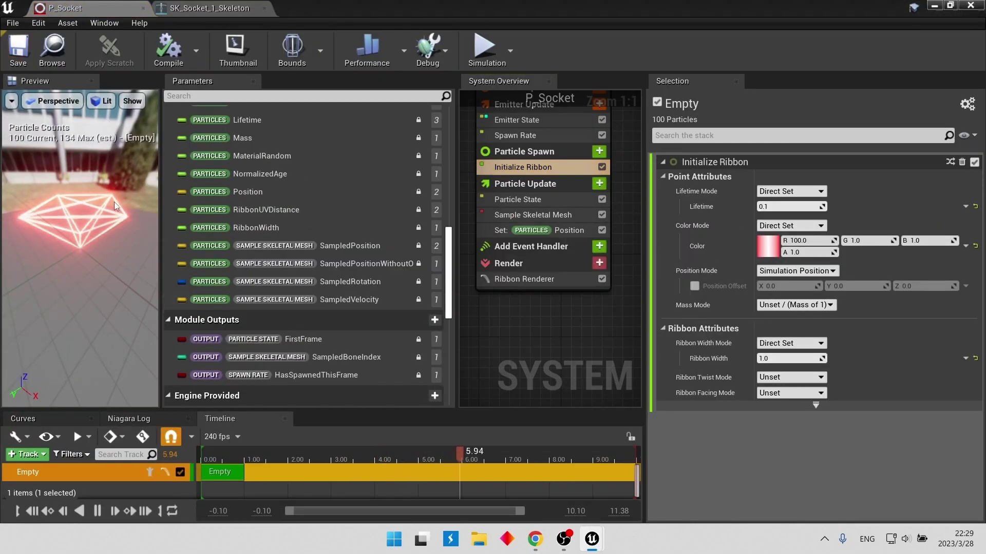
left_click_drag(121, 196, 93, 169)
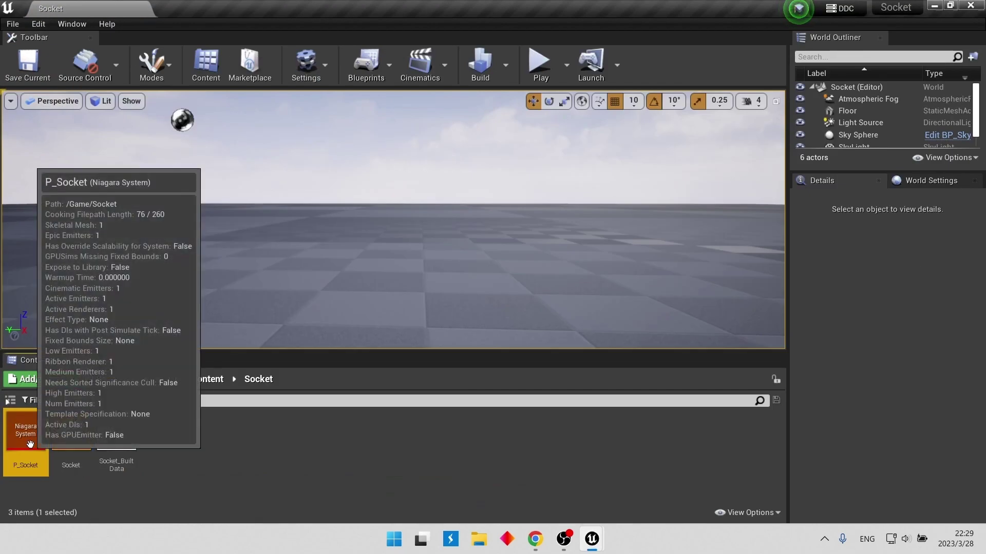
left_click_drag(26, 436, 379, 286)
right_click_drag(497, 295, 497, 313)
right_click_drag(478, 282, 478, 298)
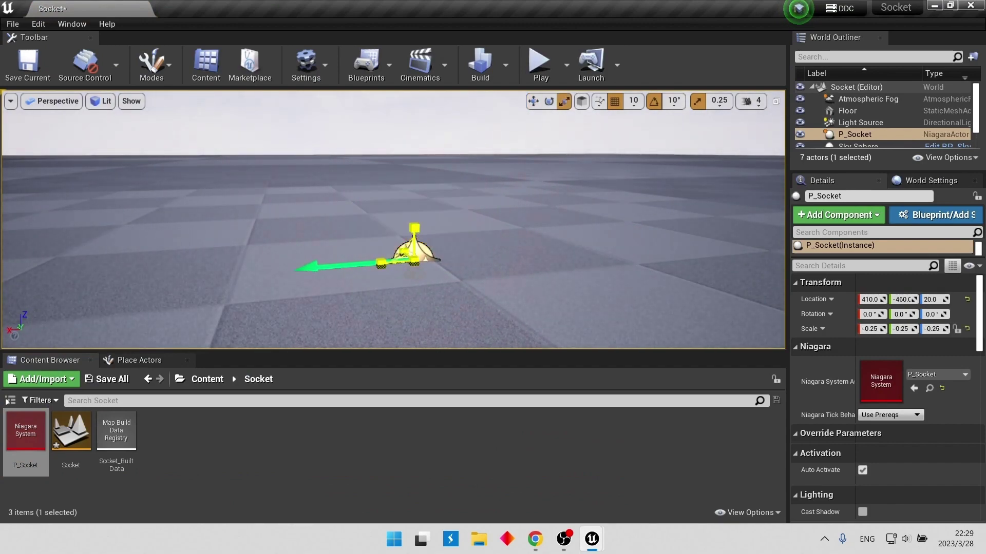
left_click(577, 270)
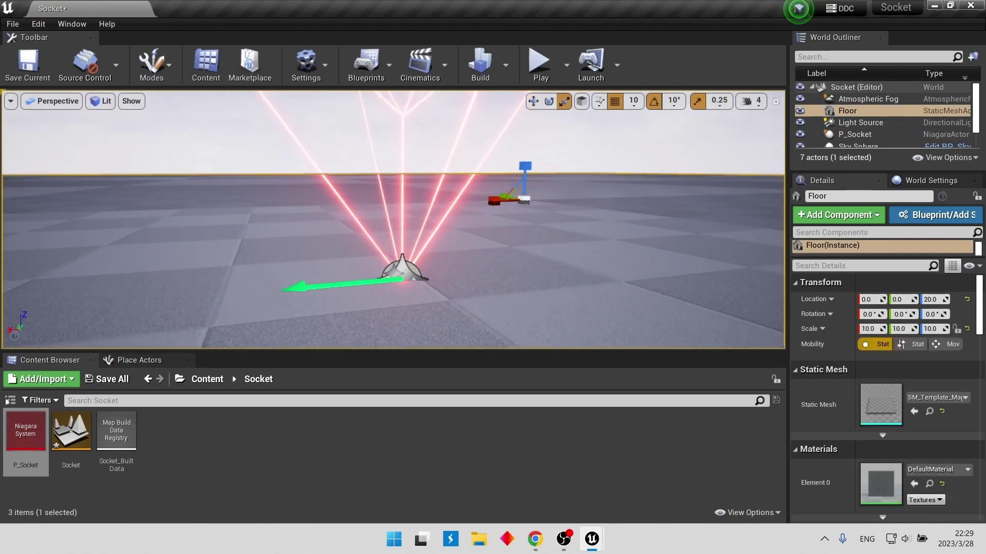
right_click_drag(577, 270, 563, 261)
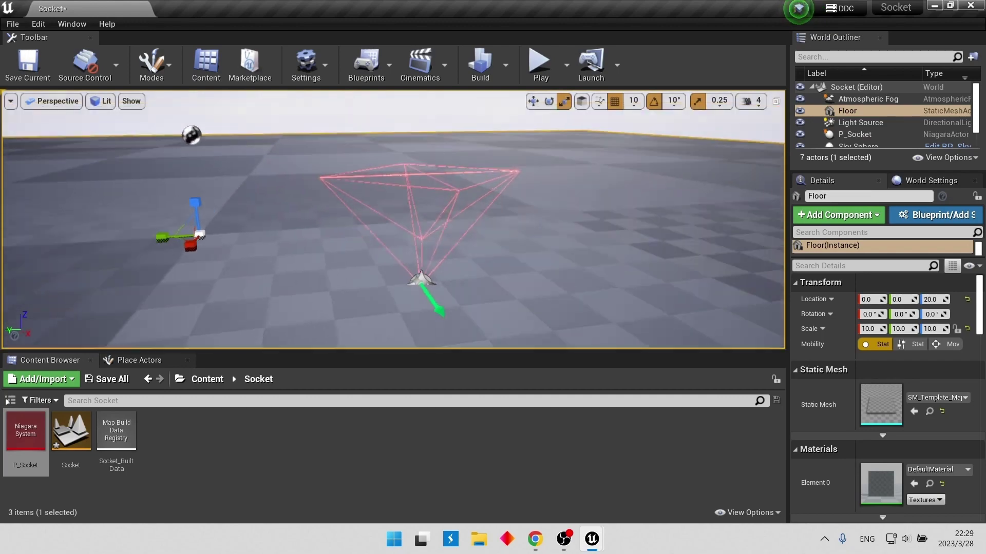
Raise P_Socket's Ribbon Width to 5.0
double_click(26, 434)
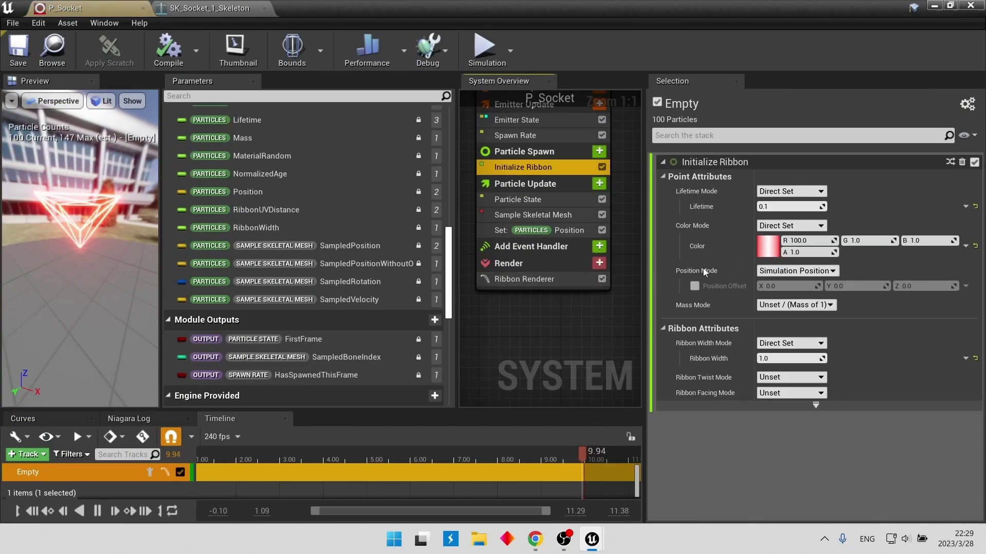
type("5")
key("Return")
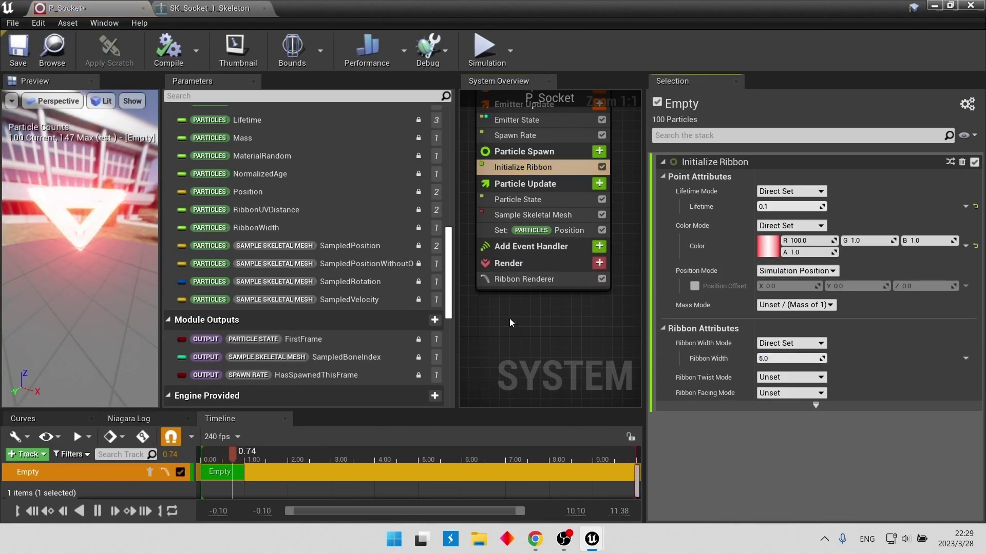
left_click(951, 5)
right_click_drag(421, 221, 421, 205)
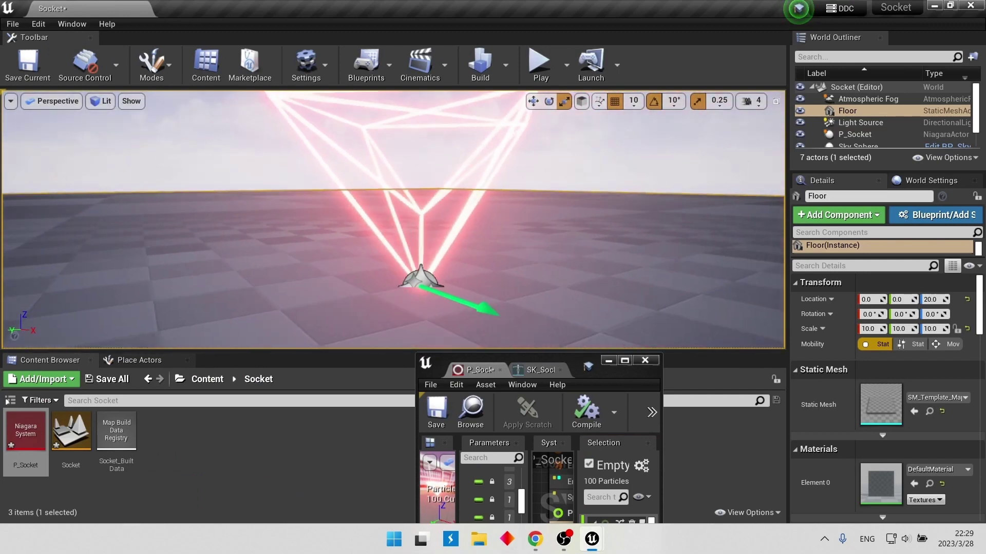
left_click(500, 234)
scroll(500, 234, "up", 2)
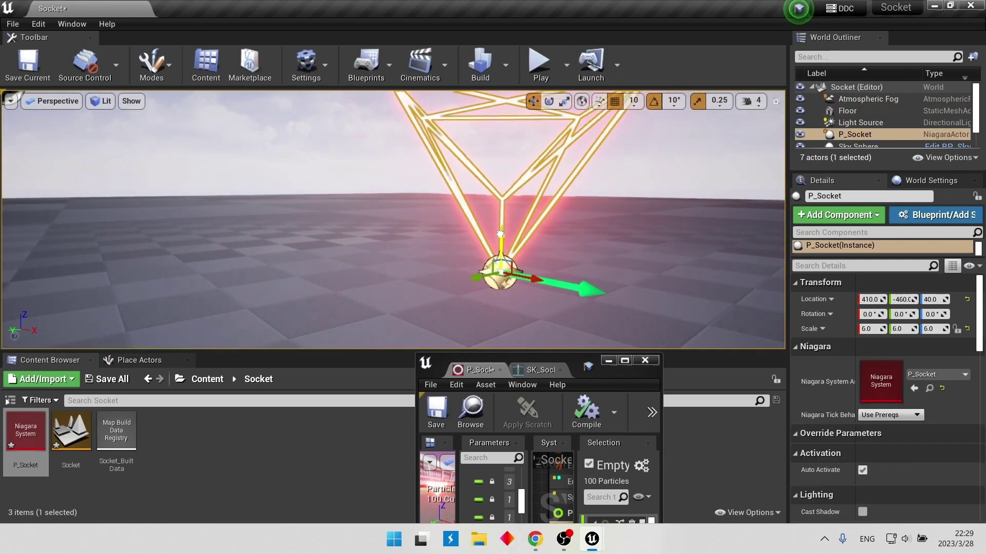
left_click(581, 255)
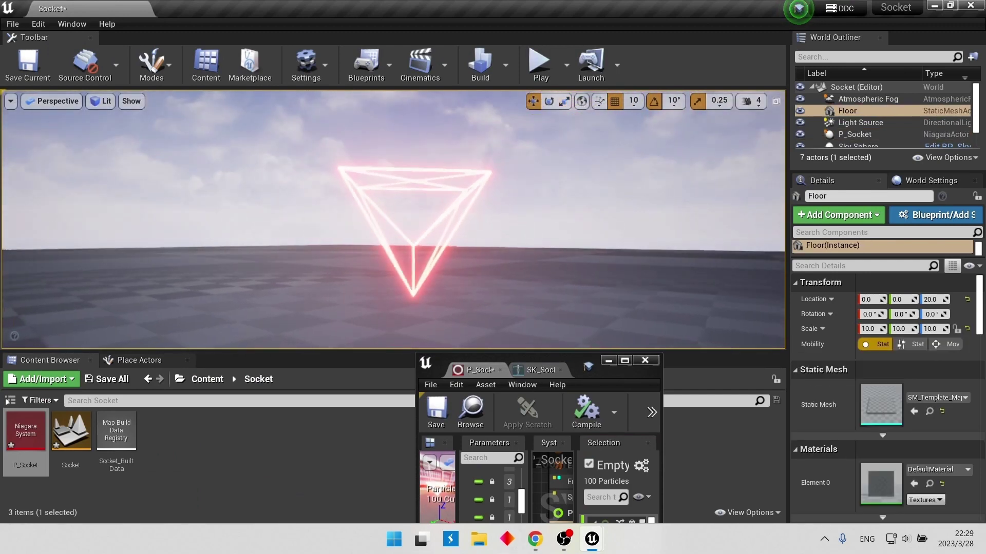
mouse_move(571, 268)
right_mouse_down()
mouse_move(571, 247)
mouse_move(514, 233)
right_mouse_up()
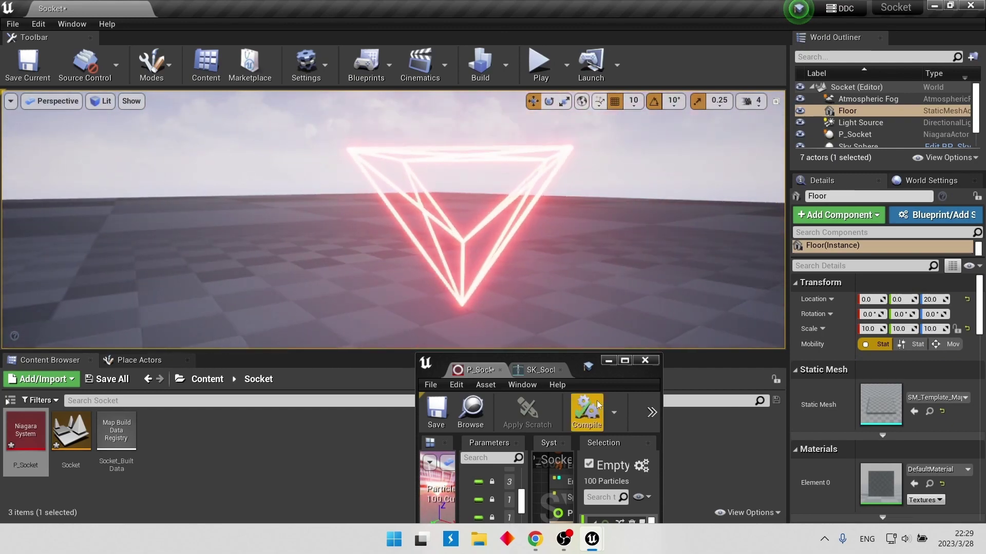
left_click(624, 361)
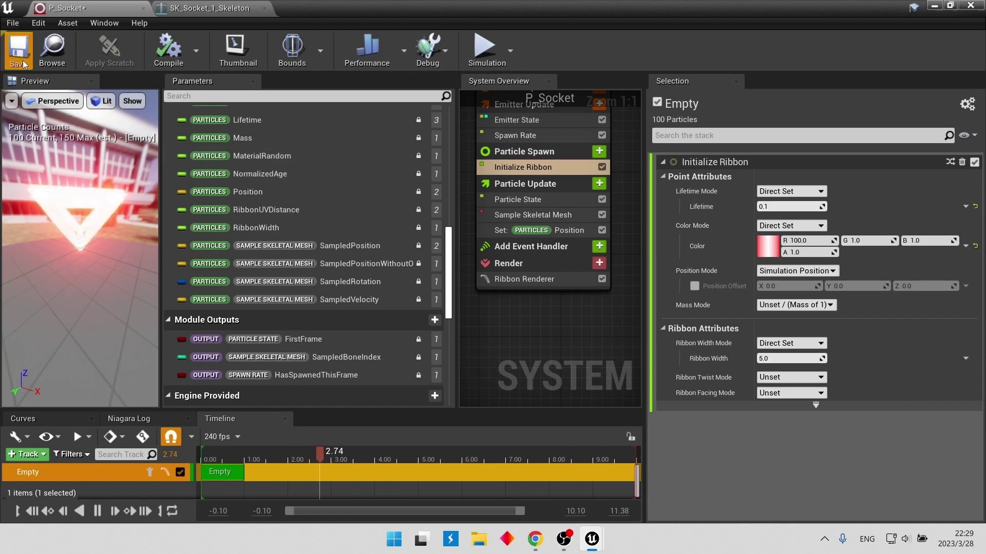
Save P_Socket, then inspect Bone02 in SK_Socket_1's skeleton, undoing an accidental move
left_click(19, 56)
left_click(229, 8)
left_click_drag(411, 227, 353, 240, "alt")
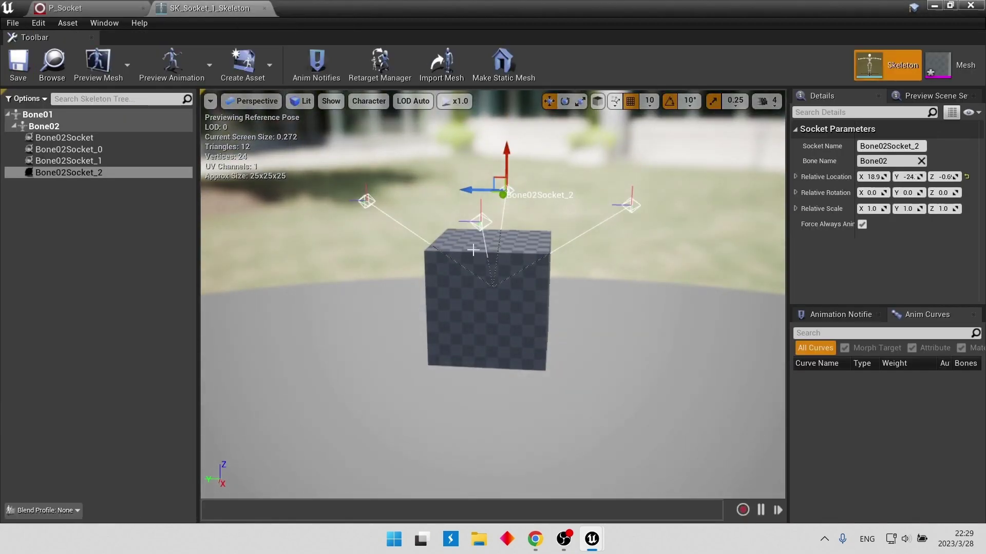
left_click_drag(473, 250, 575, 269, "alt")
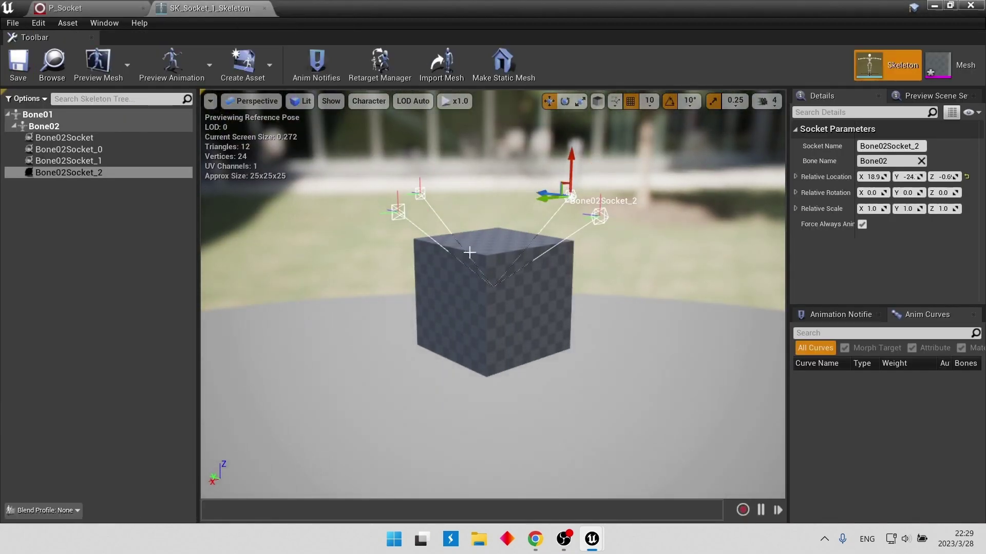
left_click(65, 128)
left_click_drag(492, 251, 481, 224)
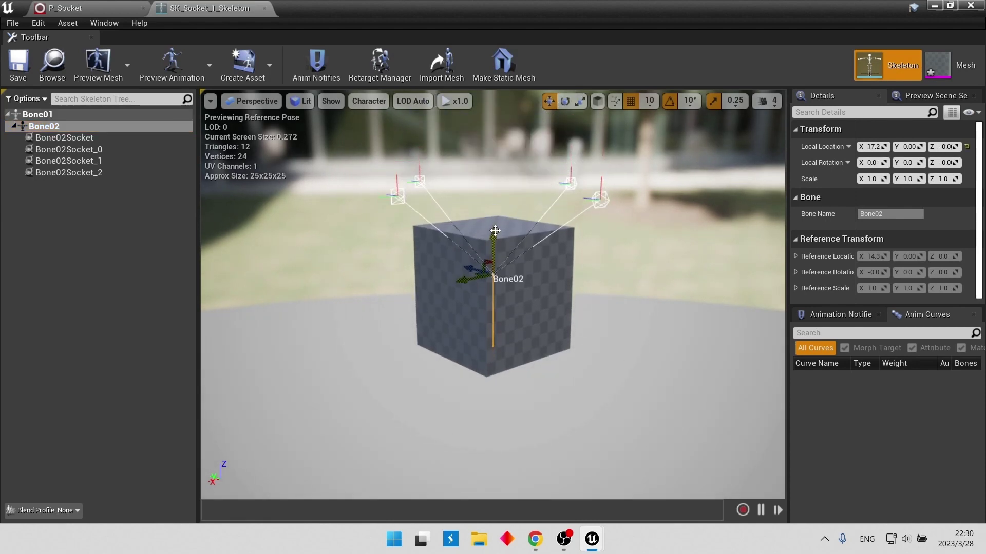
key("ctrl+z")
Add sockets Bone02Socket_3 to Bone02Socket_5 under Bone02, raising the last far above the cube, and save
right_click(68, 127)
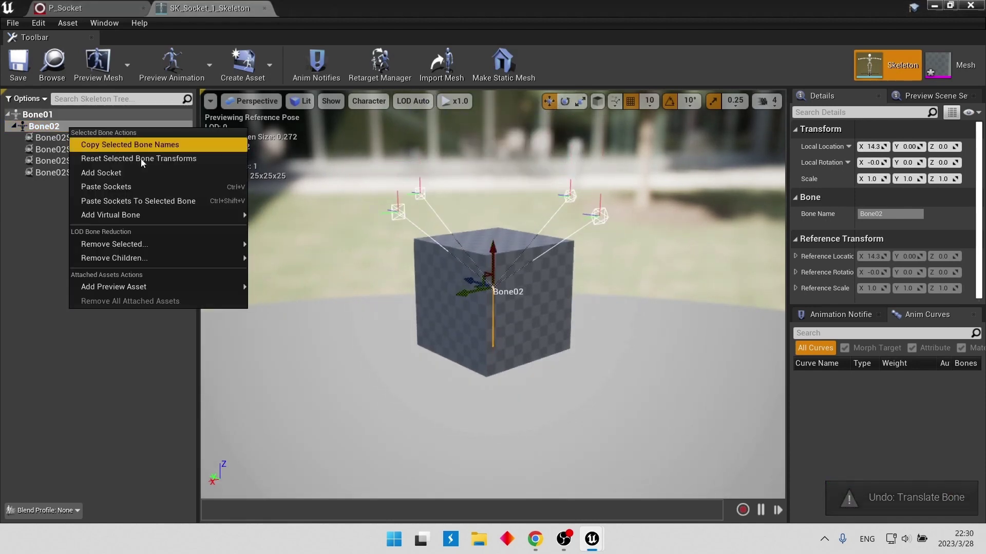
left_click(123, 170)
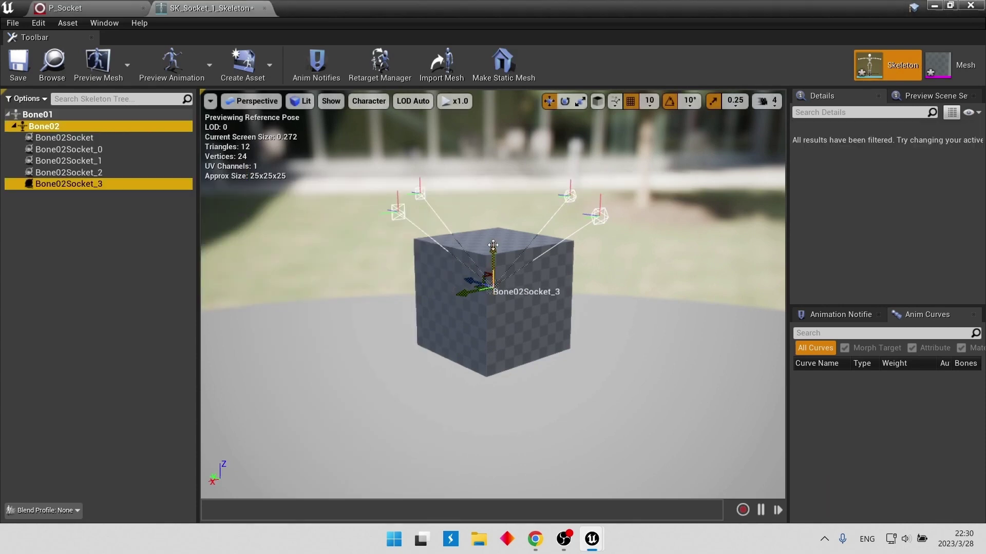
left_click_drag(493, 245, 506, 103, "alt")
scroll(512, 163, "down", 3)
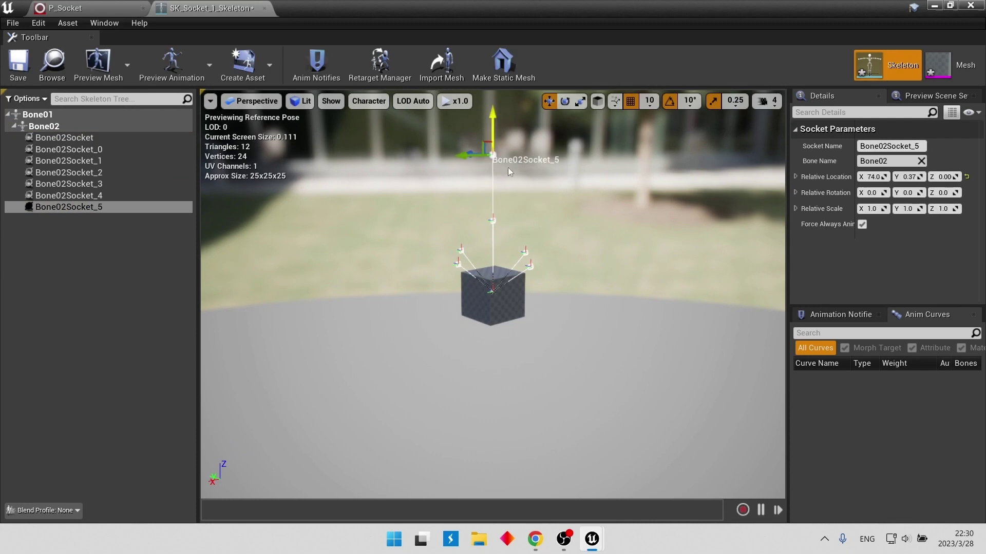
left_click(34, 61)
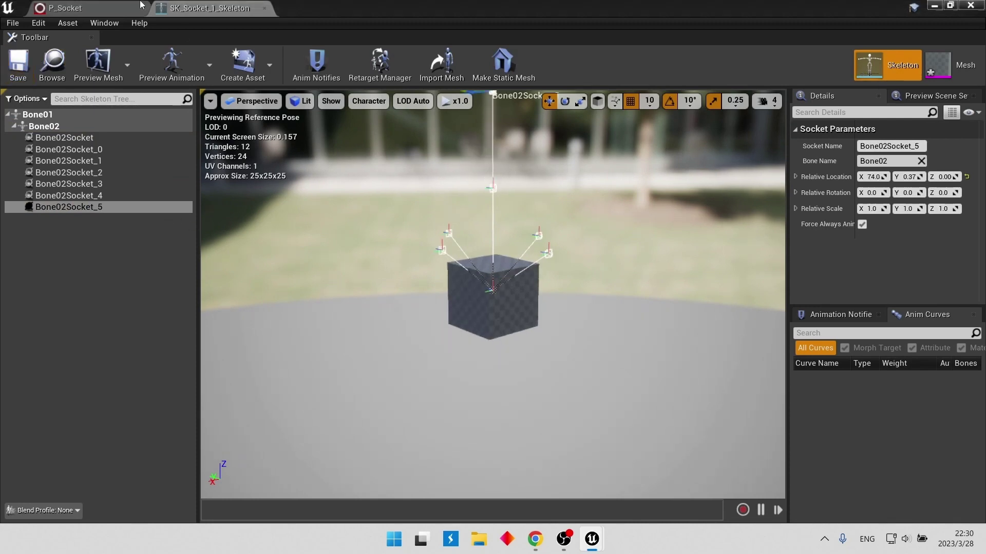
left_click(141, 6)
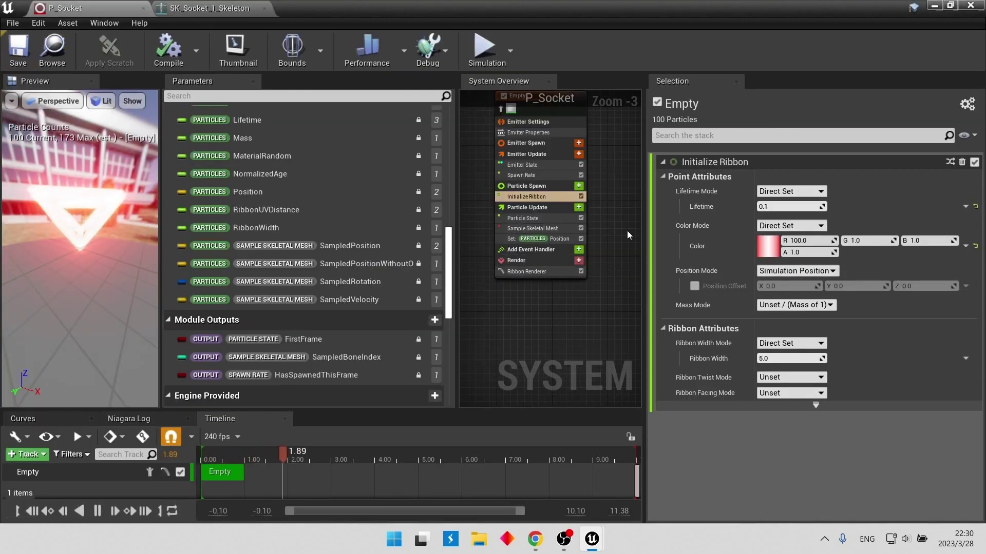
Add Filtered Sockets elements Bone02Socket_4 and Bone02Socket_5 in Sample Skeletal Mesh, save P_Socket, and restore the window
left_click(500, 229)
scroll(824, 310, "down", 5)
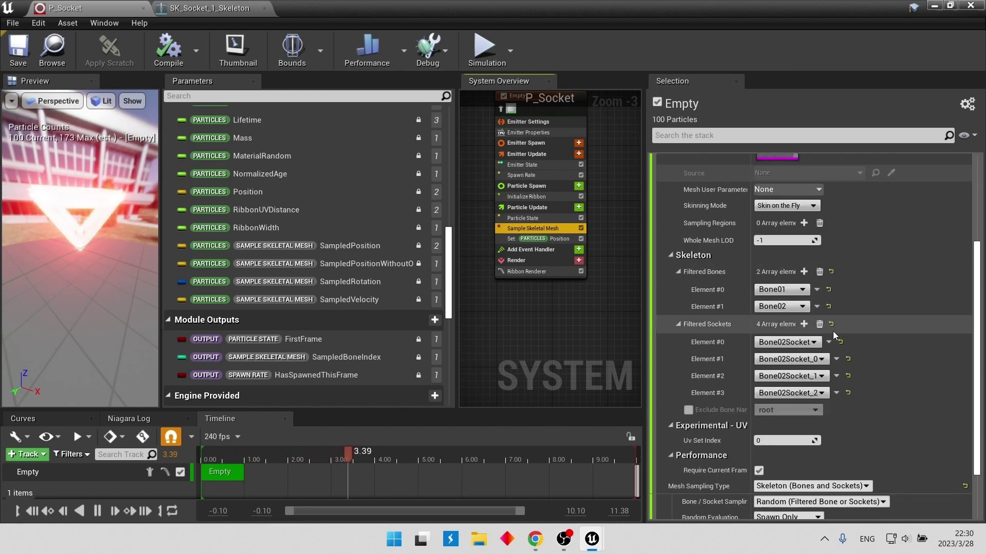
left_click(804, 324)
left_click(804, 324)
left_click(802, 410)
left_click(809, 484)
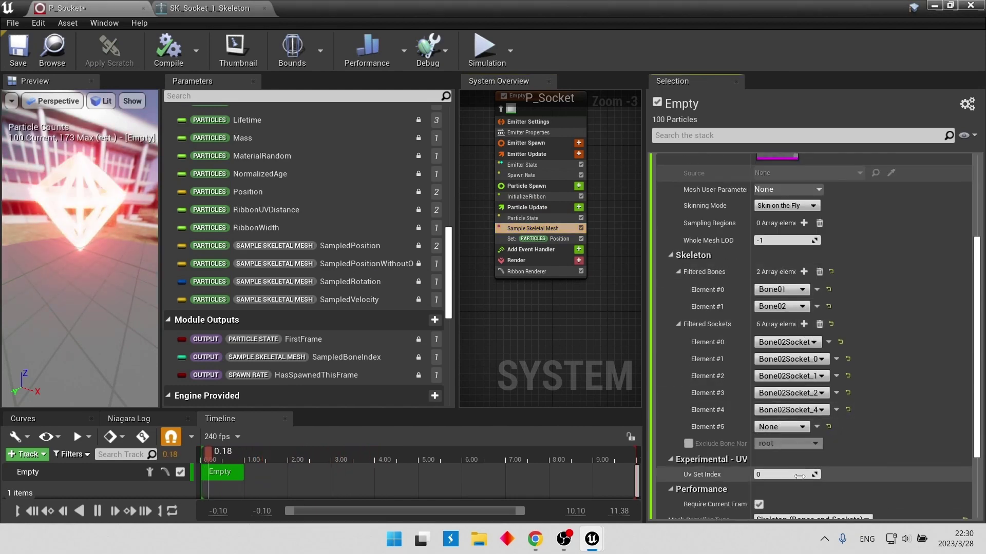
left_click(788, 428)
left_click(794, 511)
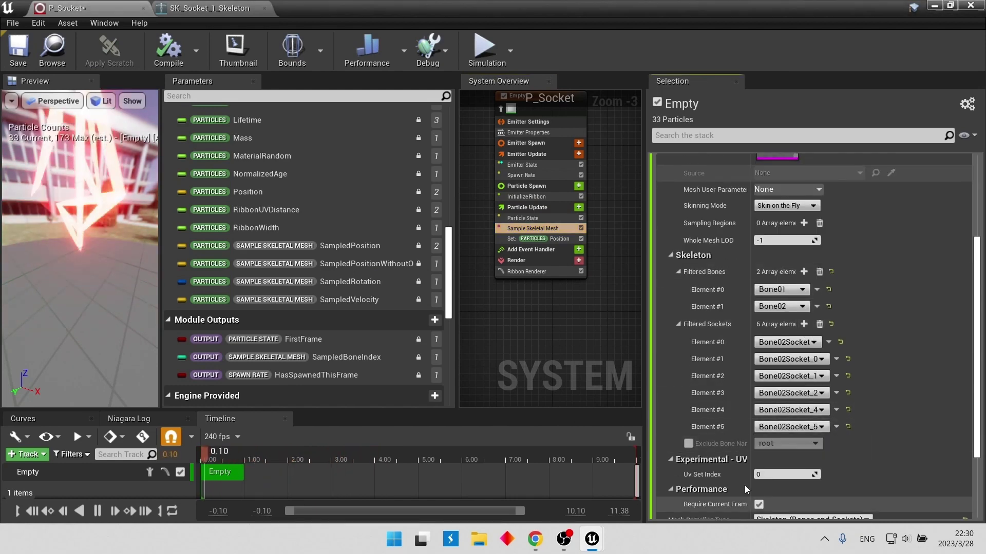
left_click(29, 58)
left_click_drag(493, 8, 474, 327)
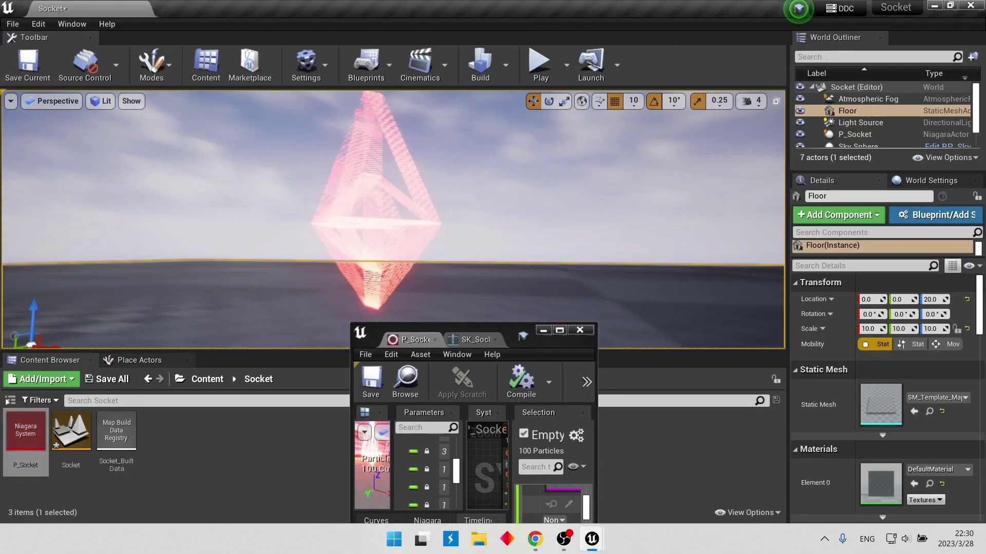
Test-play the level to view the taller glowing P_Socket effect, then return to the level editor
mouse_move(393, 220)
right_mouse_down()
mouse_move(393, 272)
mouse_move(394, 220)
right_mouse_up()
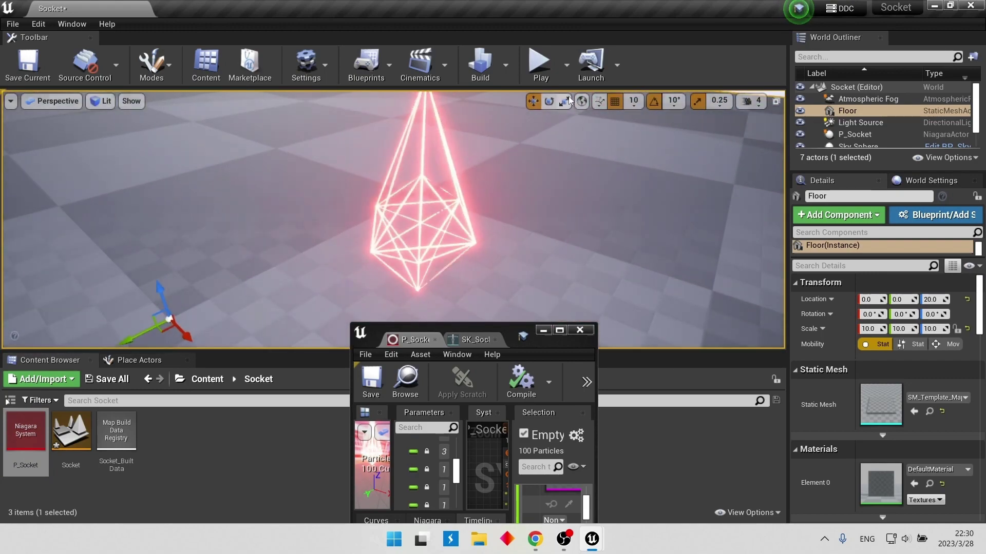
left_click(540, 62)
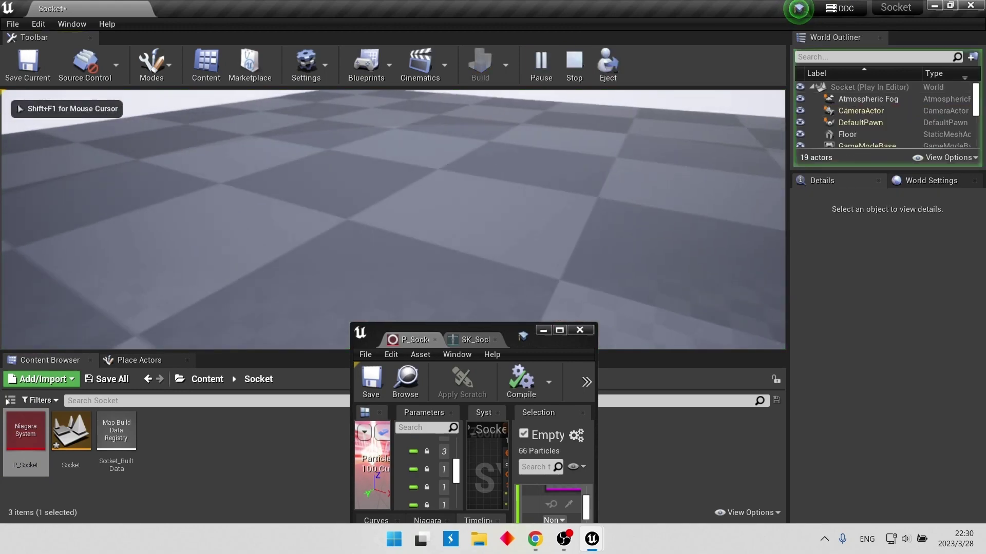
key("Escape")
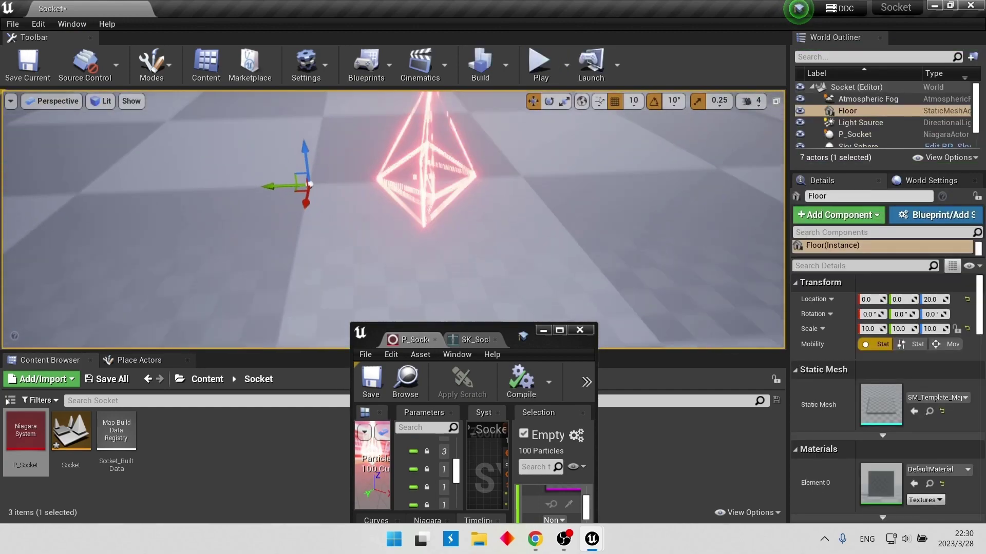
left_click(560, 330)
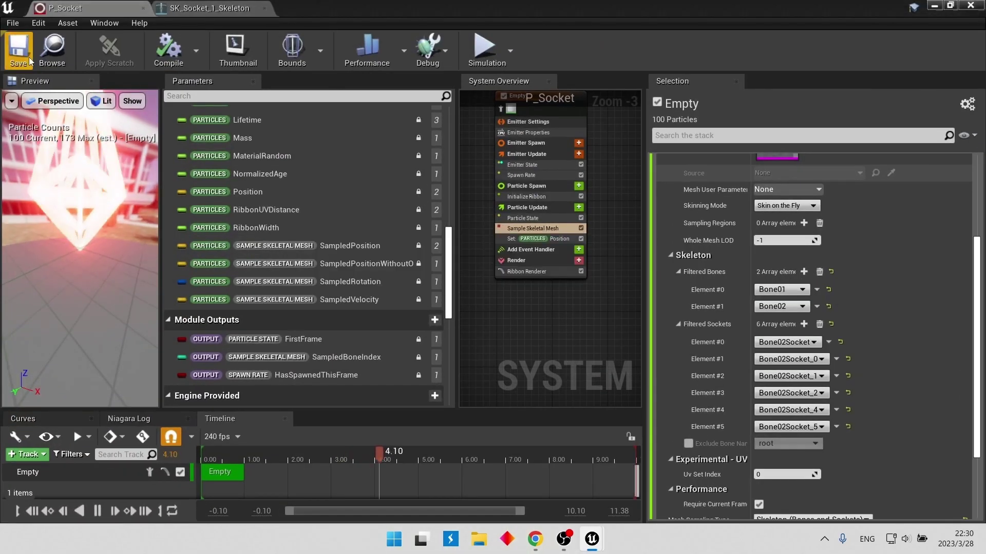
key("alt+Tab")
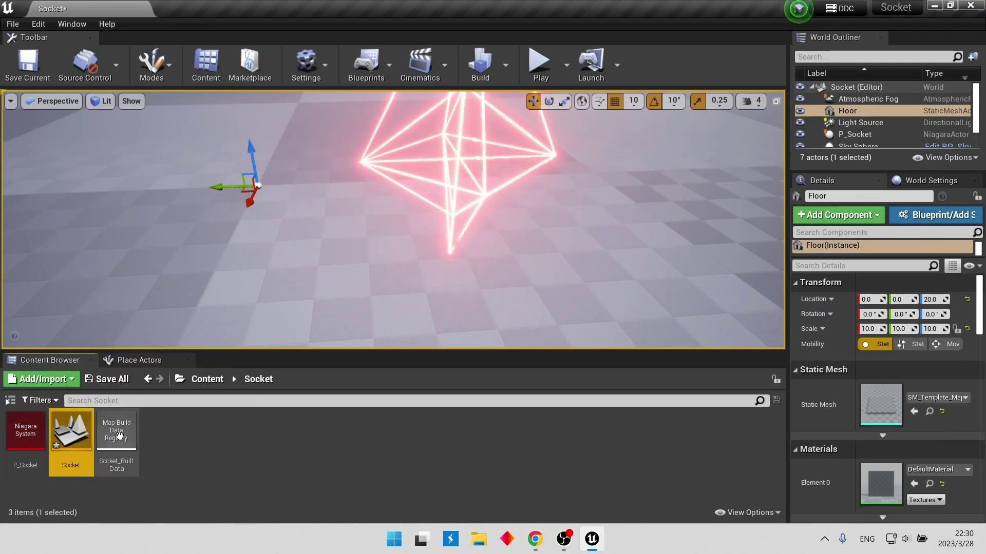
Create an Actor-based Blueprint named BP_Socket in the Socket folder and open it
right_click(231, 454)
left_click(279, 132)
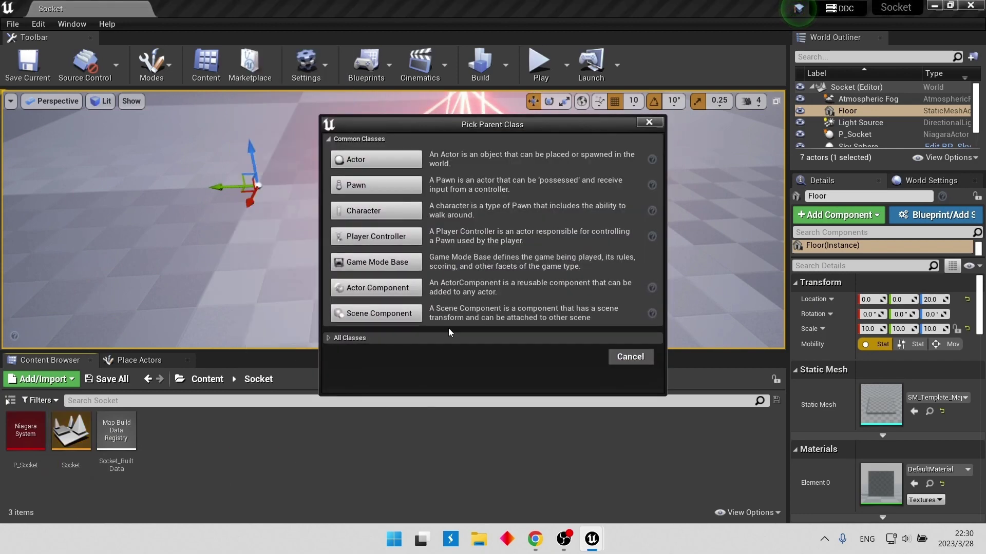
left_click(399, 163)
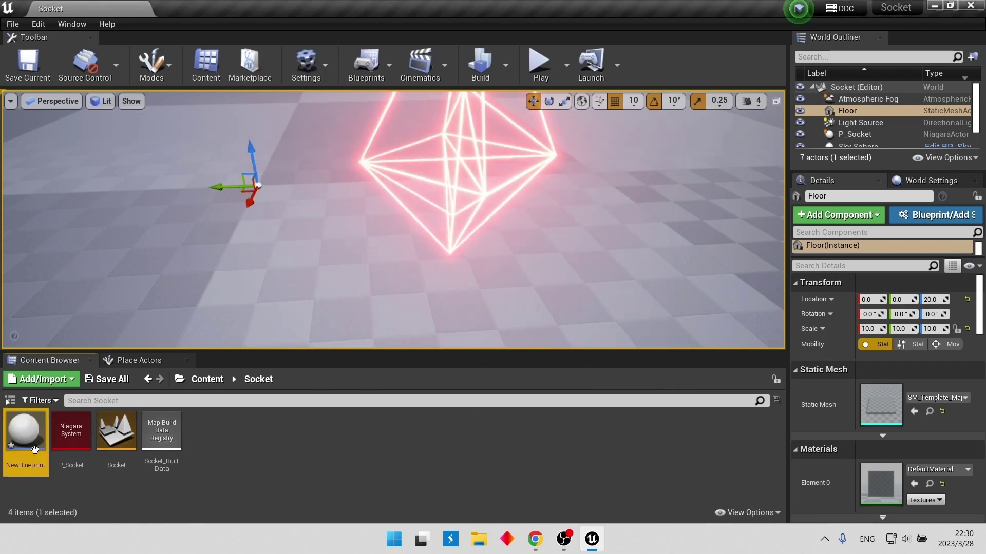
type("BP_")
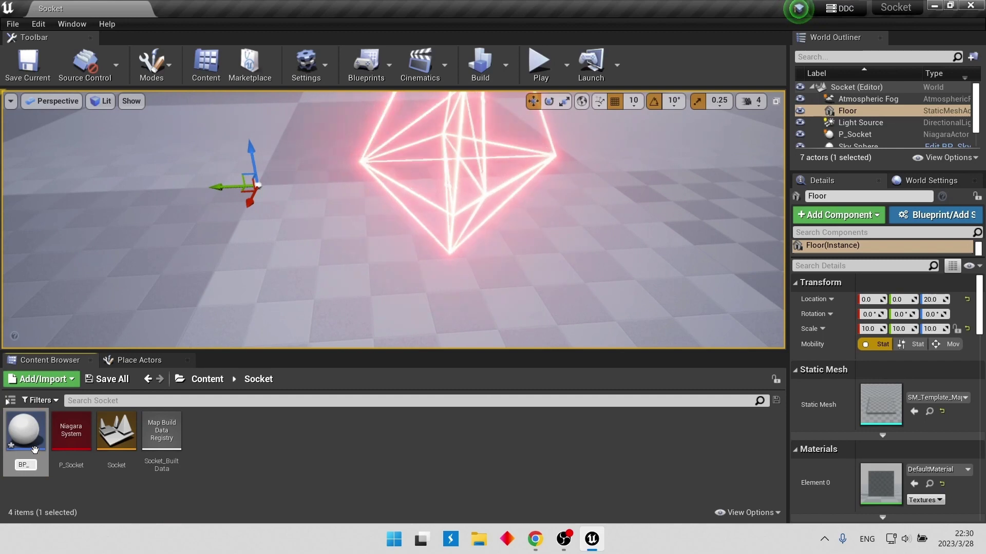
type("Socket")
key("Return")
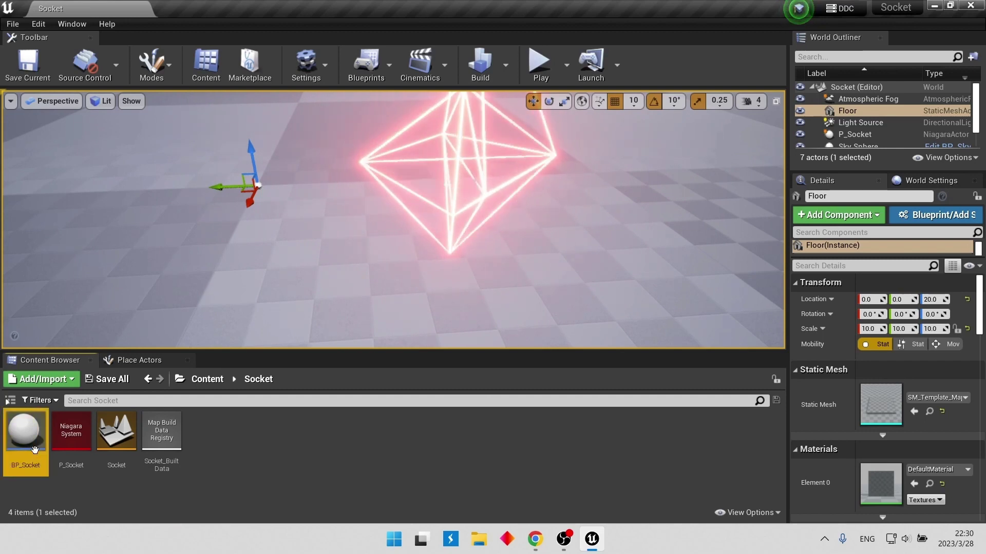
double_click(35, 450)
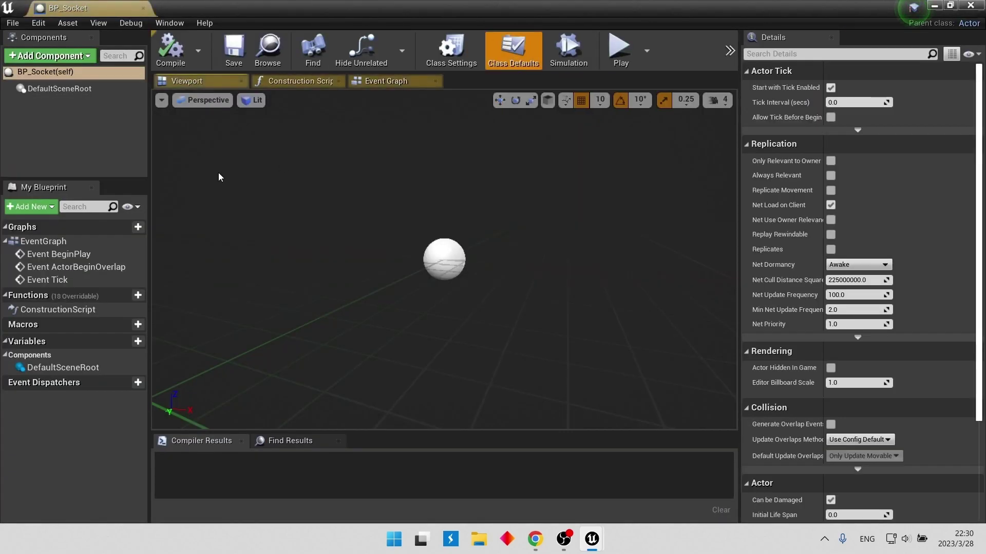
Add a Skeletal Mesh component using SK_Socket_1 and compile the blueprint
left_click(56, 56)
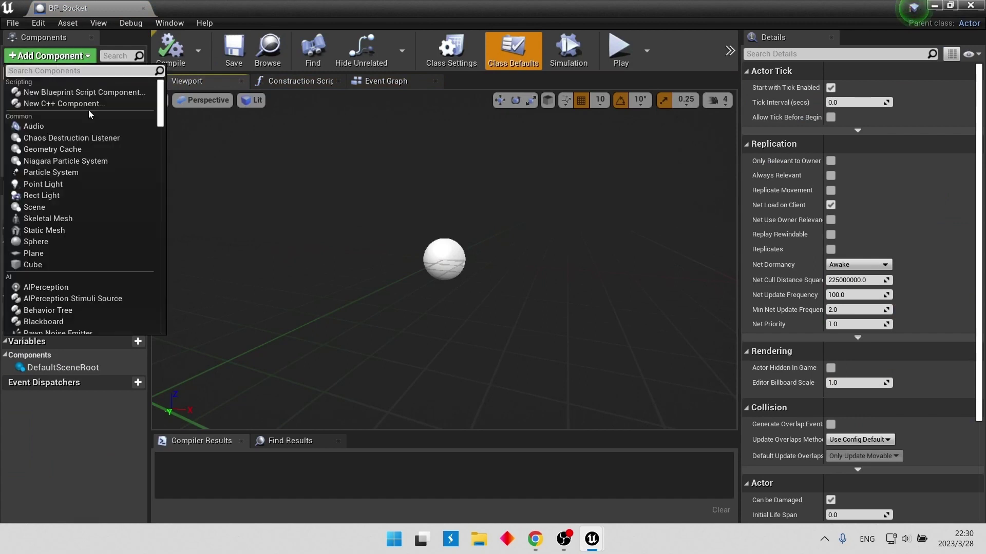
type("skele")
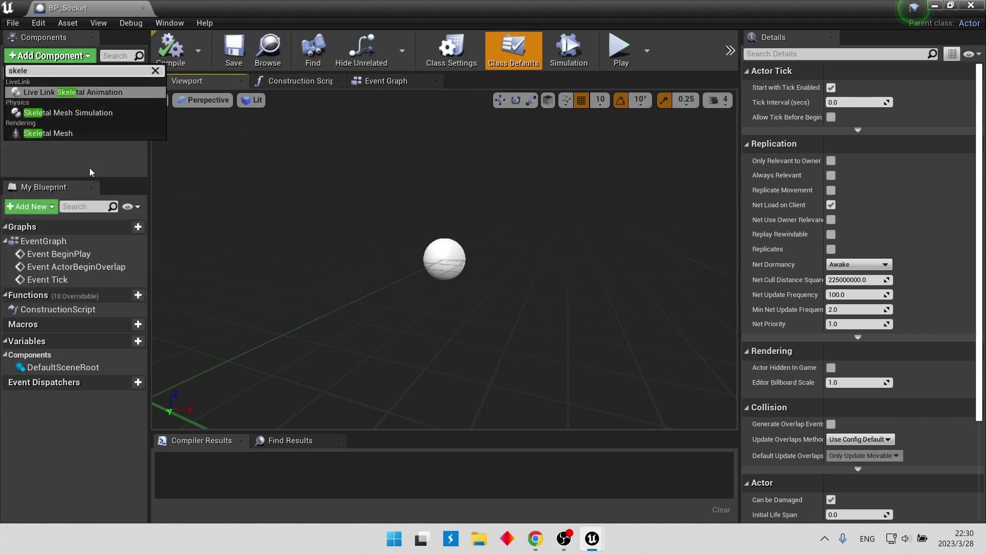
left_click(78, 132)
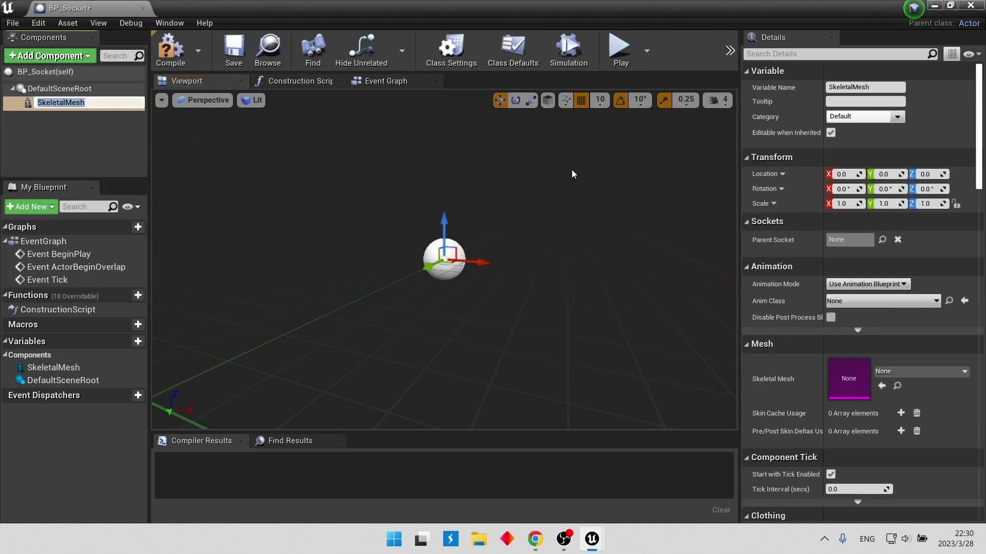
left_click(920, 372)
left_click(801, 218)
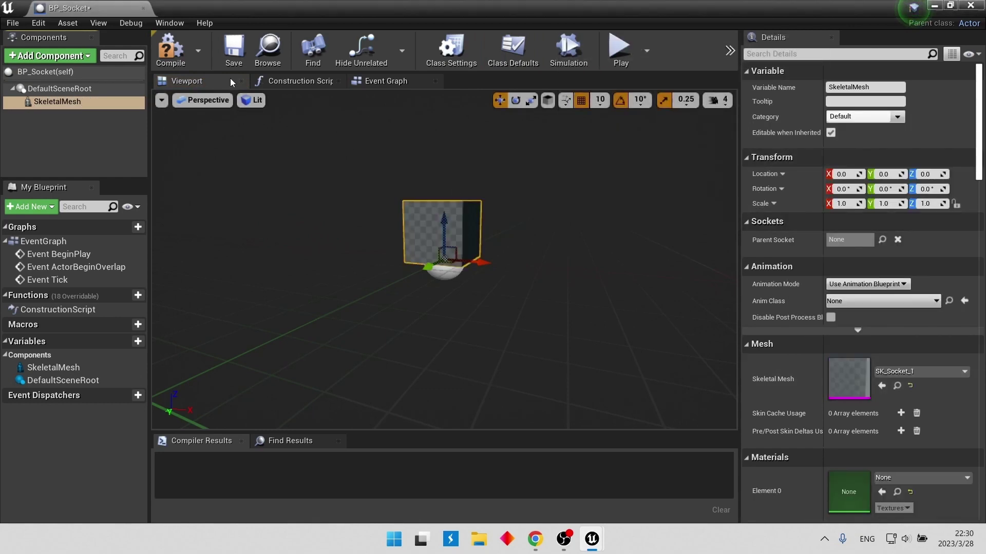
left_click(175, 51)
scroll(868, 420, "down", 3)
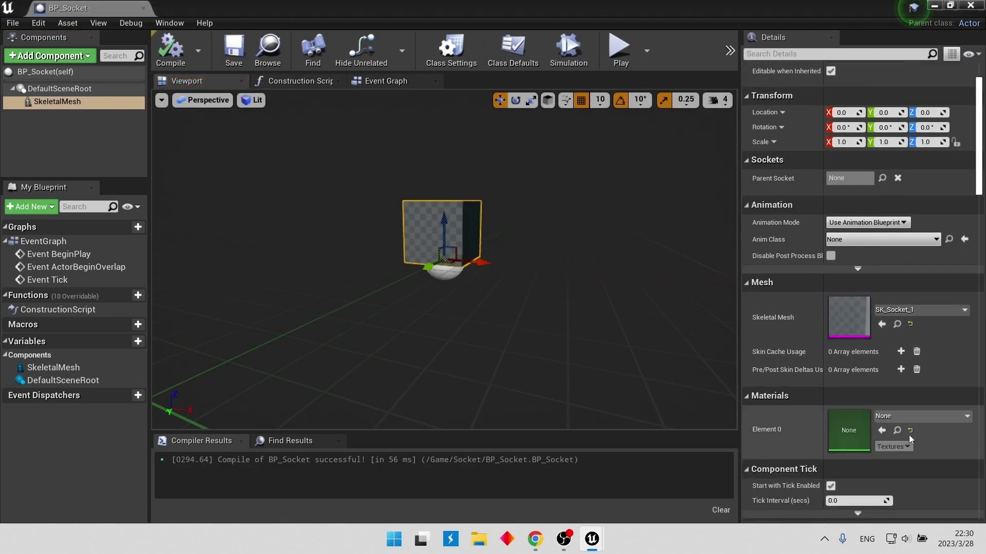
Add a Niagara component playing P_Socket, then compile and save BP_Socket
left_click(52, 56)
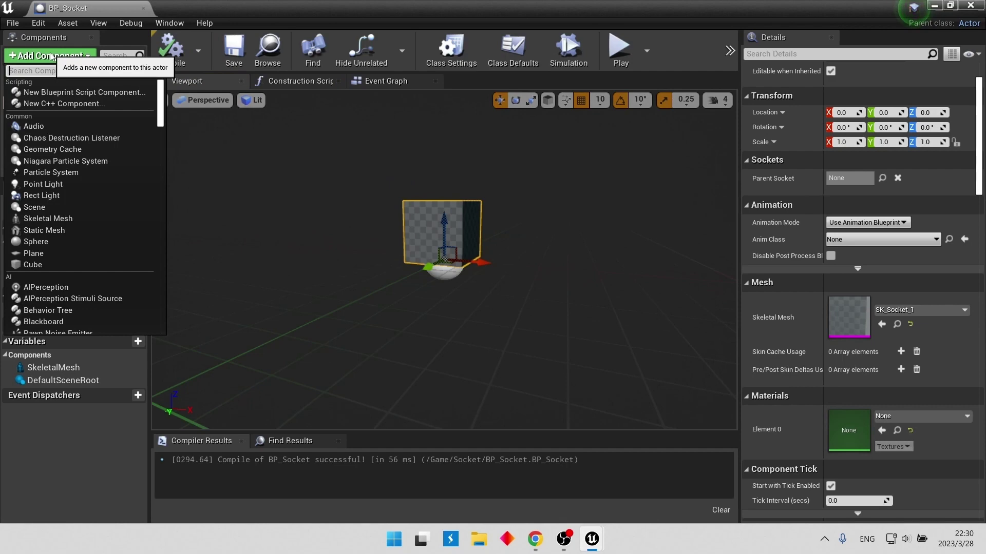
left_click(80, 94)
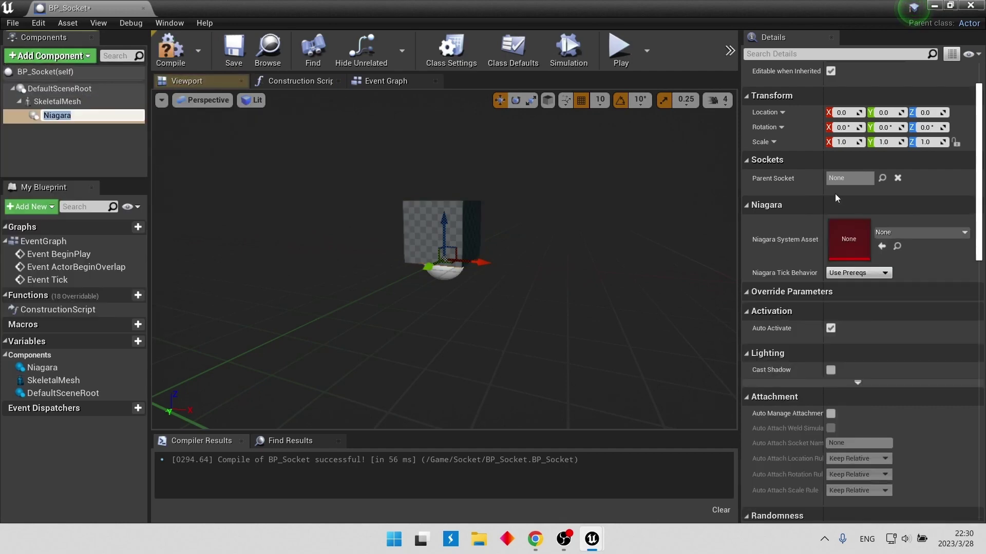
left_click(917, 233)
left_click(719, 370)
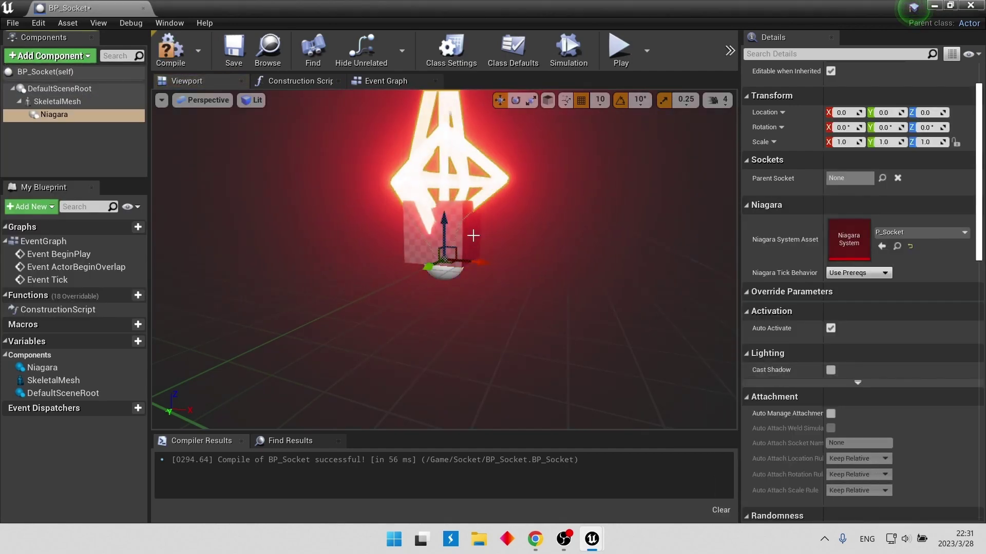
left_click(171, 51)
left_click(225, 56)
left_click(81, 103)
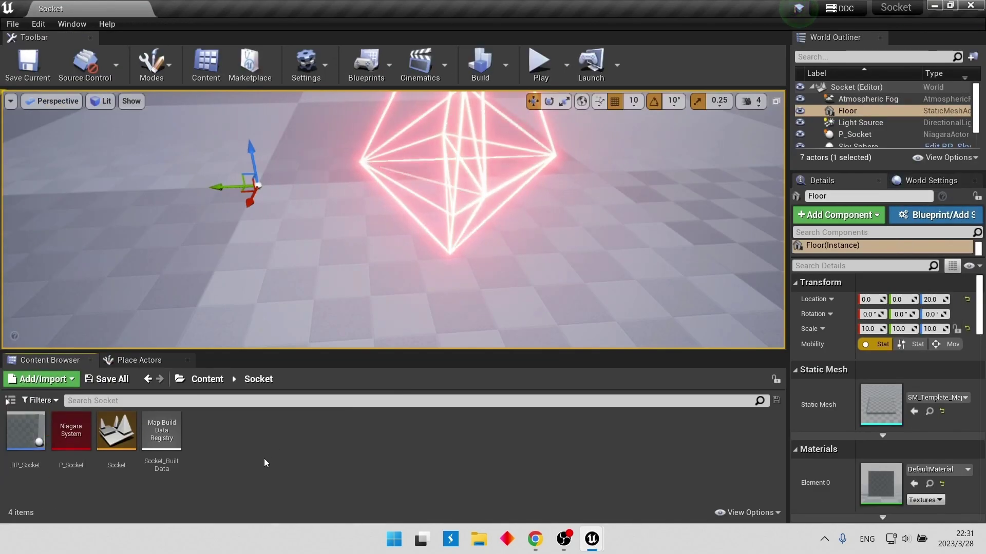
Create a particle system asset with the default name, then delete it
right_click(264, 458)
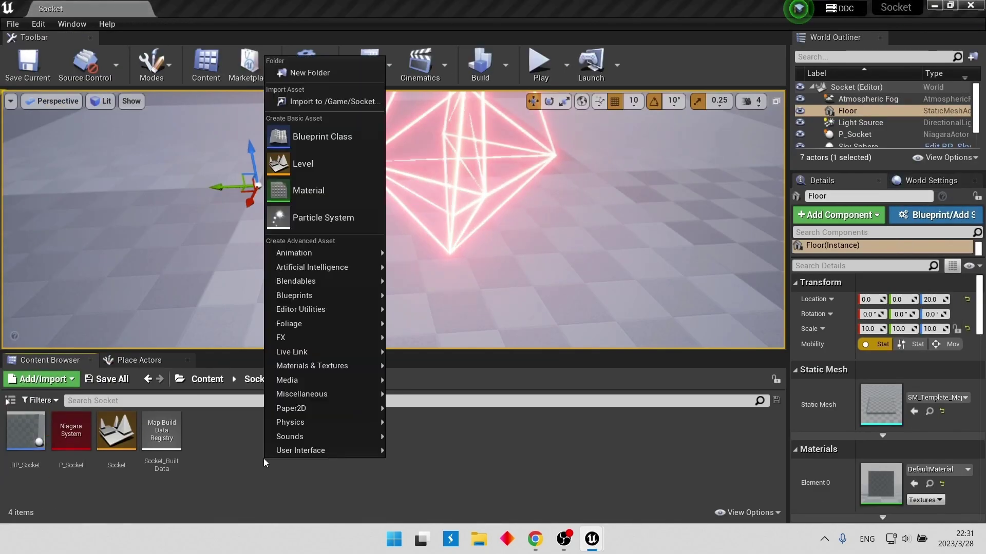
left_click(322, 221)
left_click(61, 449)
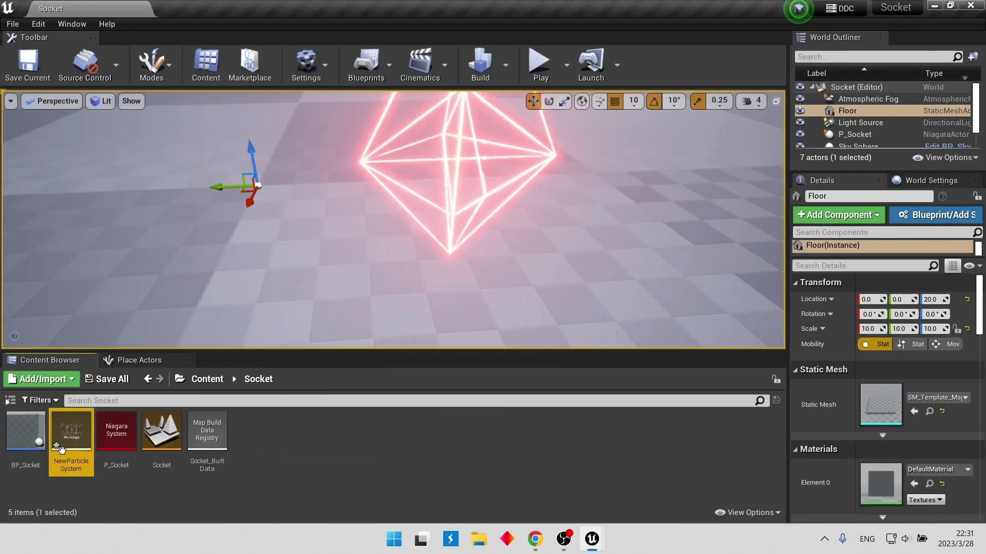
key("Delete")
left_click(354, 473)
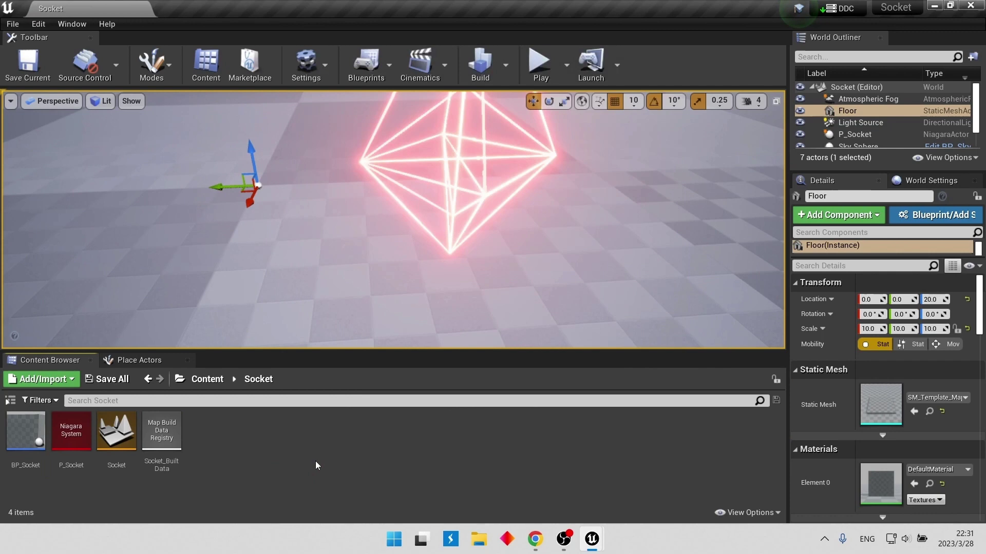
Create a new material named M_Mask in the Socket folder
right_click(221, 444)
left_click(281, 169)
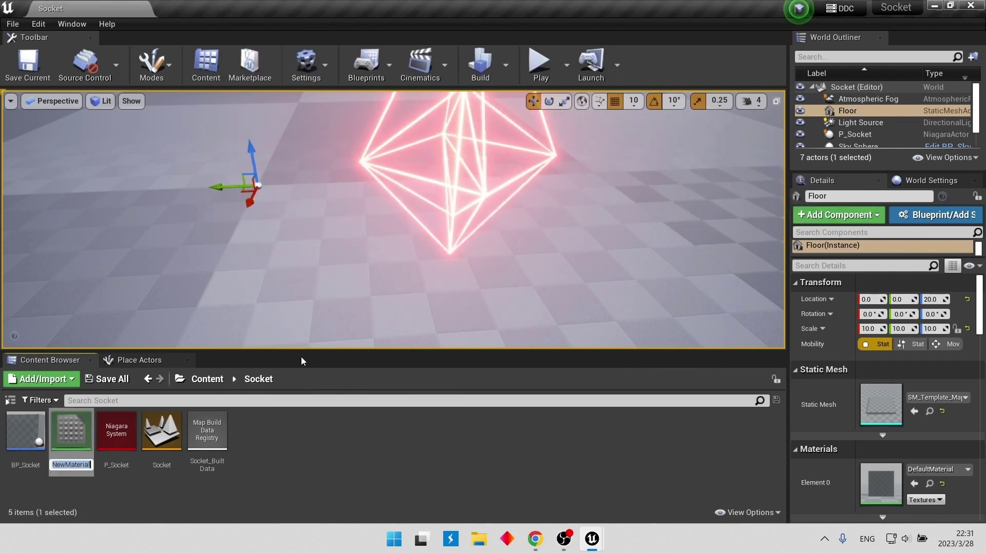
type("M_Mask")
key("Return")
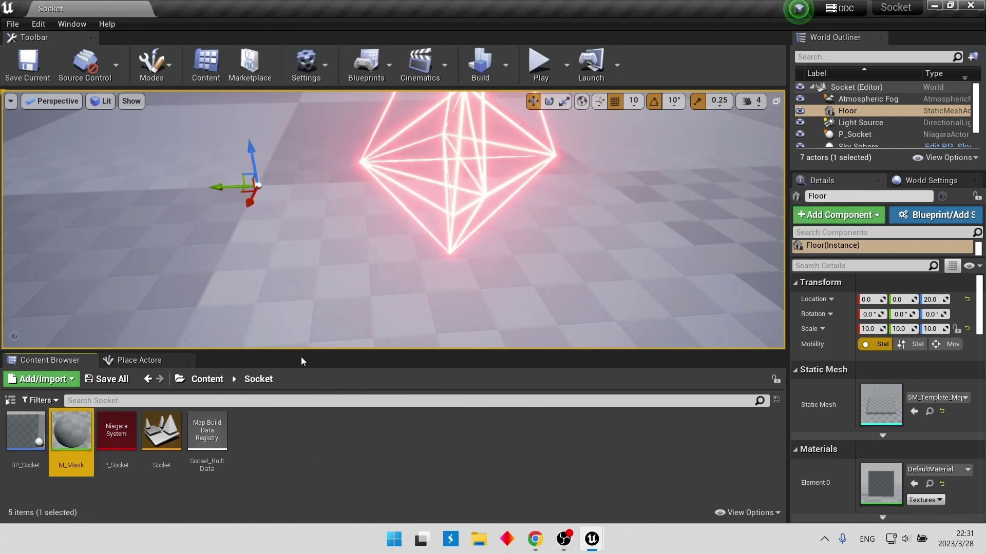
In M_Mask, wire a constant 0 node into Opacity Mask
double_click(71, 434)
left_click(299, 236)
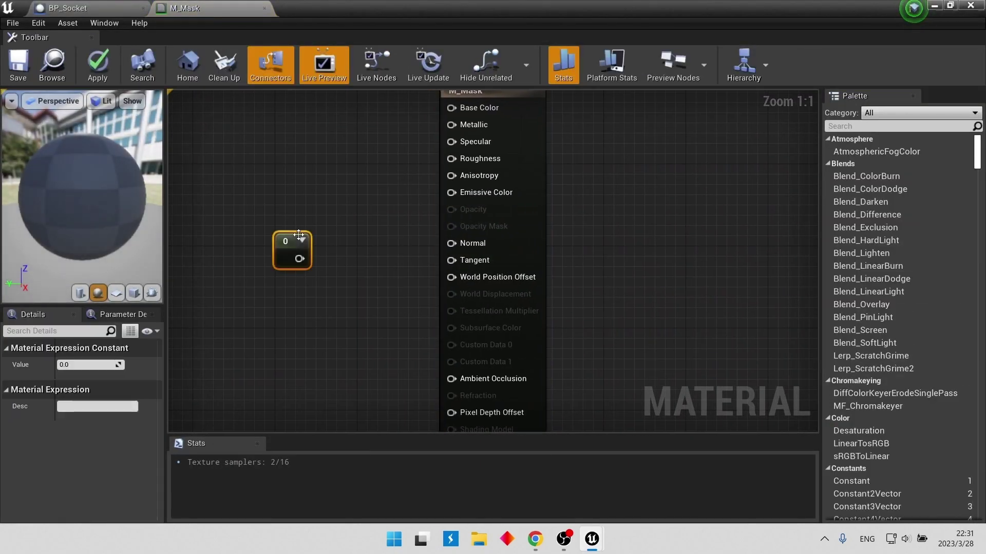
left_click_drag(301, 263, 456, 229)
Set M_Mask's blend mode to Masked, save it, and assign it to BP_Socket's skeletal mesh slot
left_click(213, 390)
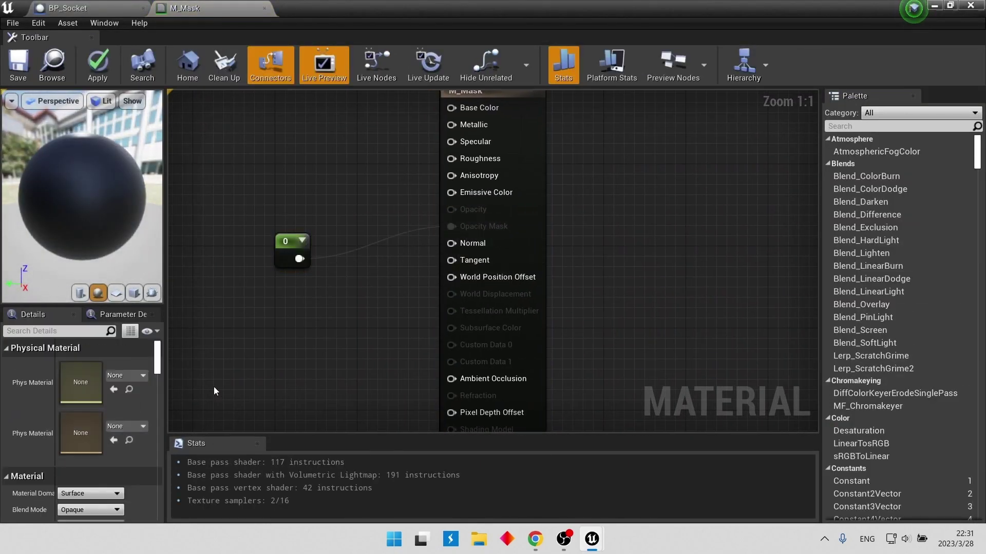
scroll(82, 451, "down", 3)
left_click(90, 469)
left_click(87, 421)
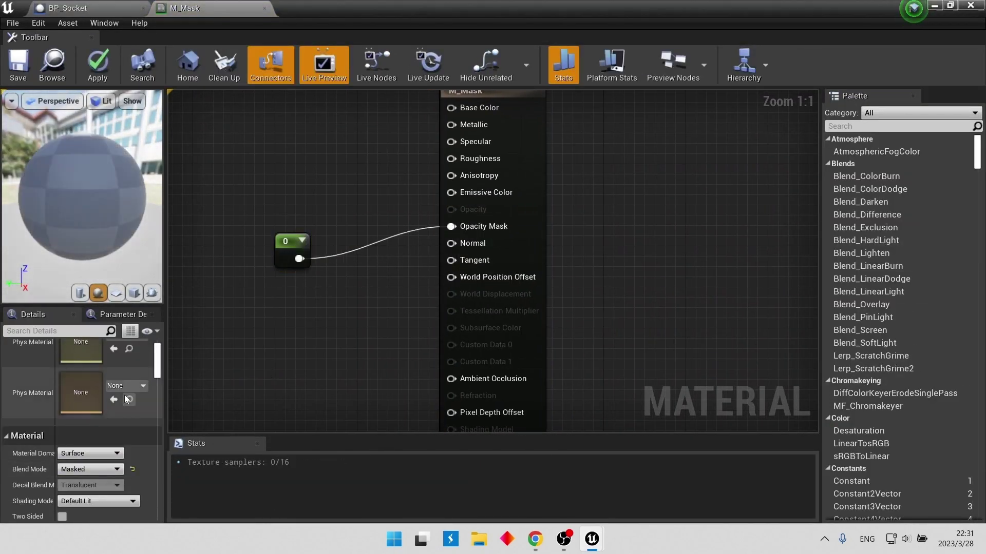
key("ctrl+s")
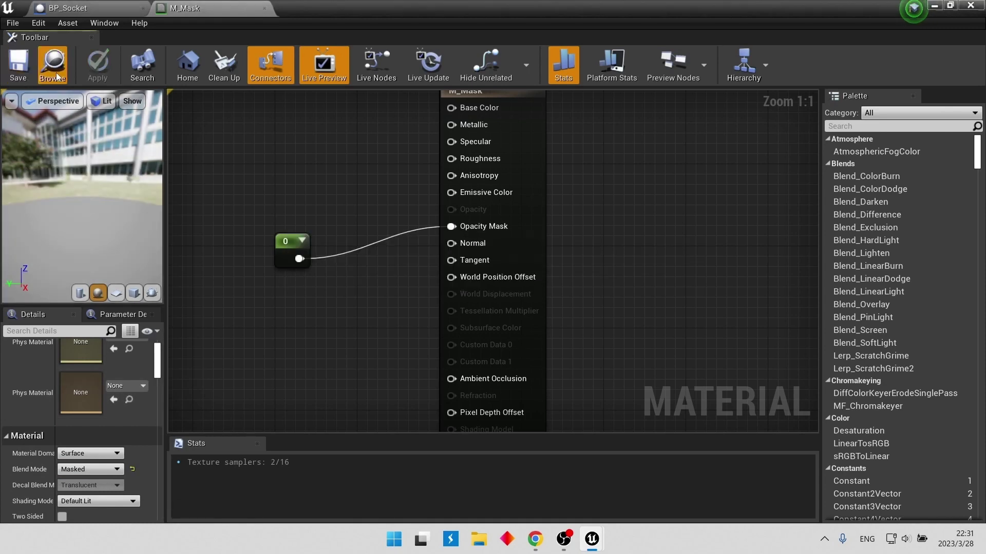
left_click(68, 7)
left_click(881, 430)
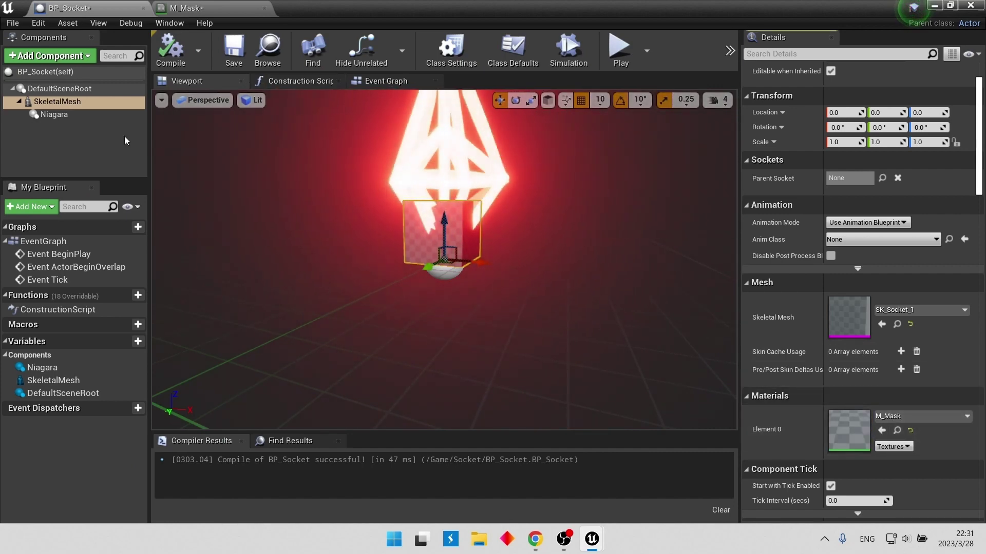
Recompile BP_Socket and return to the level editor
left_click(180, 50)
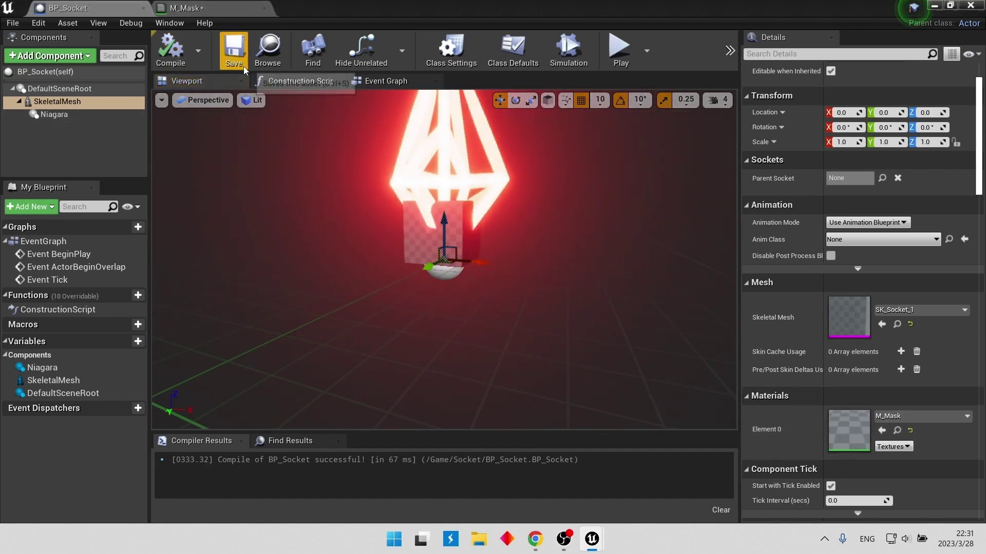
left_click(224, 6)
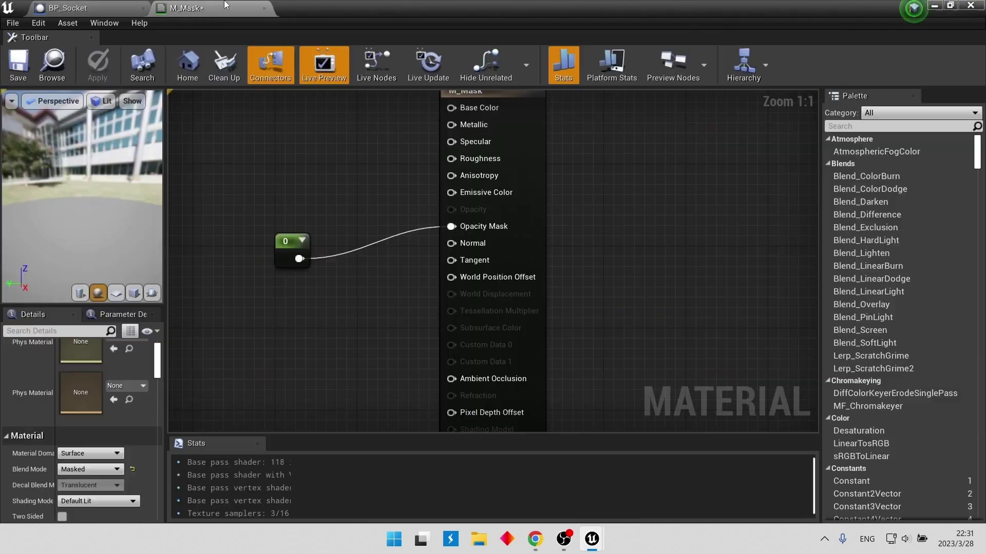
key("alt+Tab")
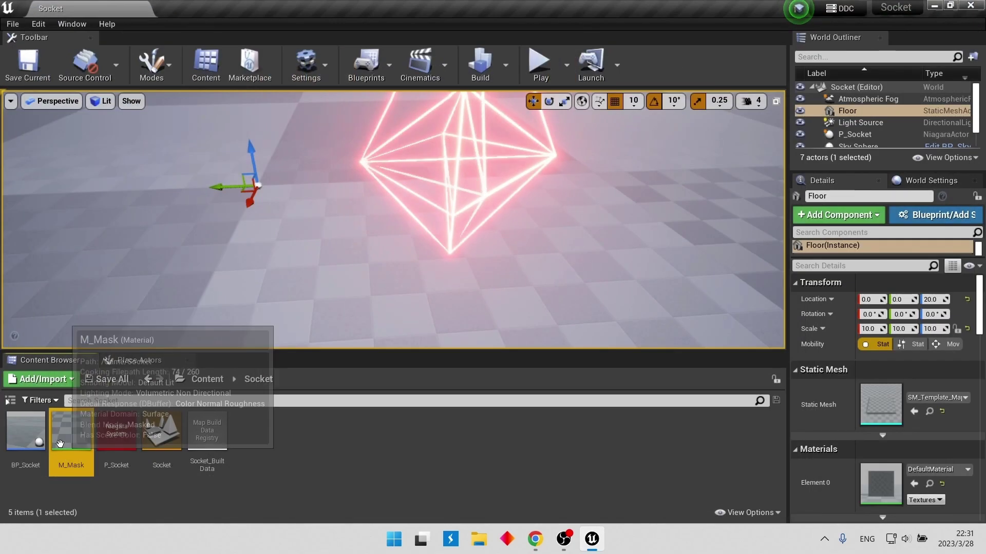
Delete the standalone P_Socket actor from the level and frame BP_Socket in the viewport
left_click(235, 263)
left_click(482, 195)
left_click(475, 193)
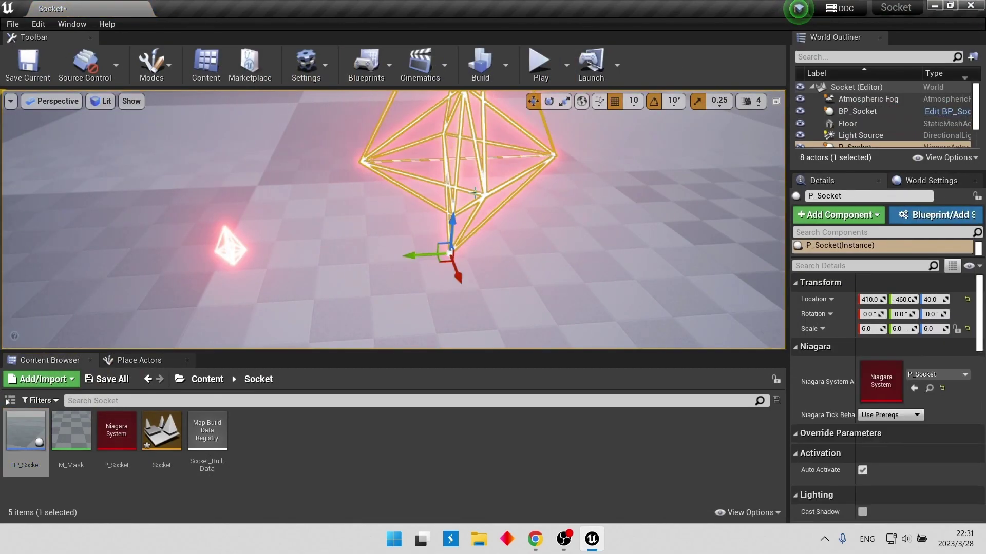
key("Delete")
left_click(229, 249)
key("f")
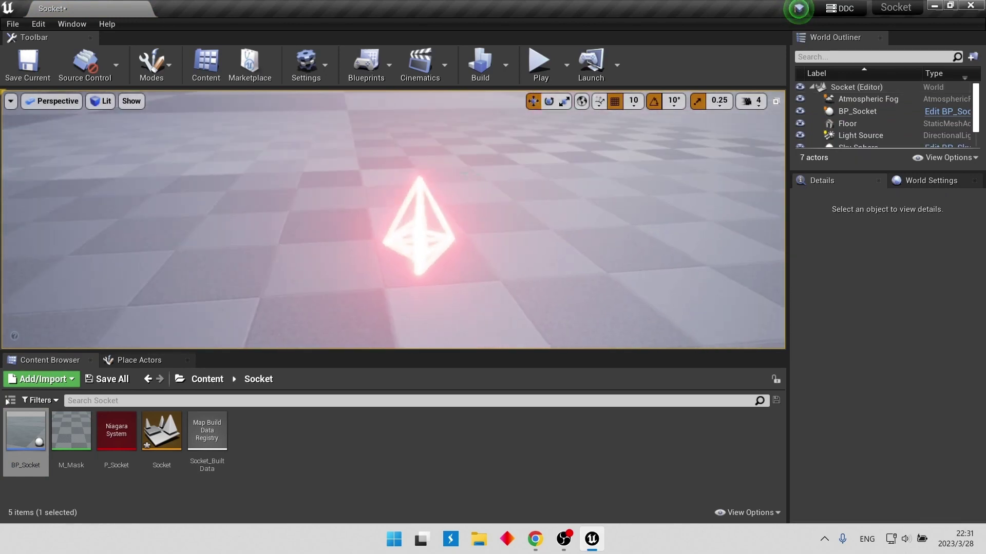
Scale BP_Socket's SkeletalMesh component to 5.0 on X, Y and Z, then compile
double_click(32, 433)
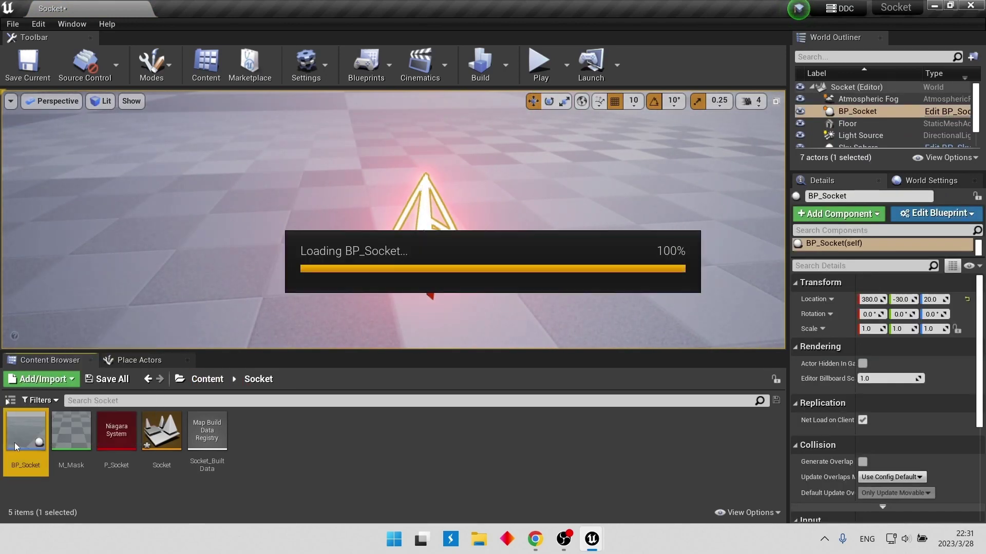
left_click(92, 113)
left_click(57, 101)
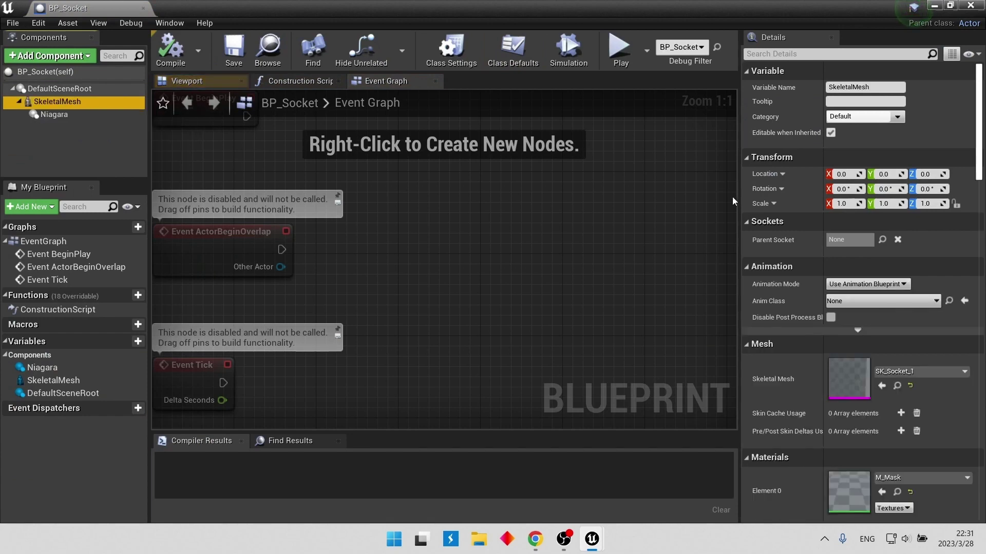
left_click(205, 81)
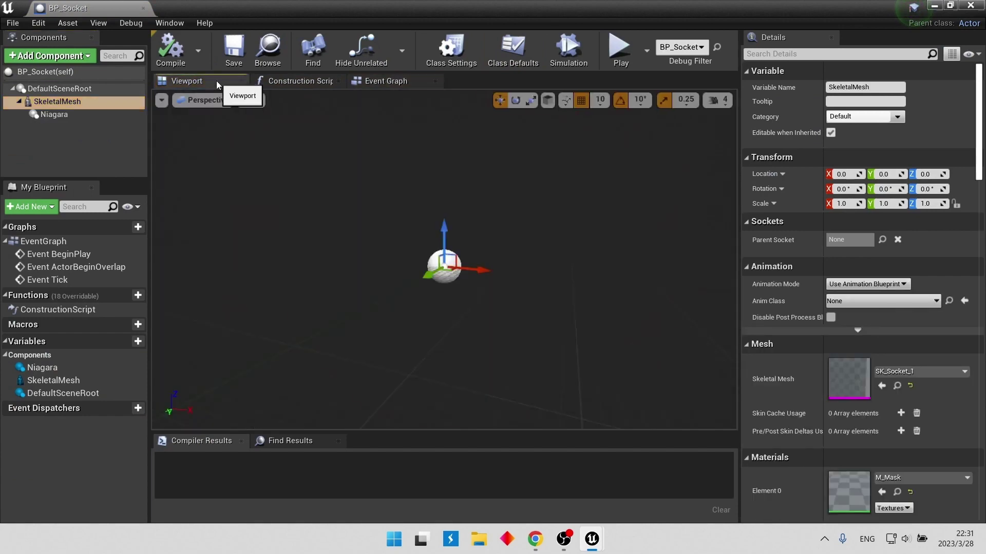
left_click(856, 205)
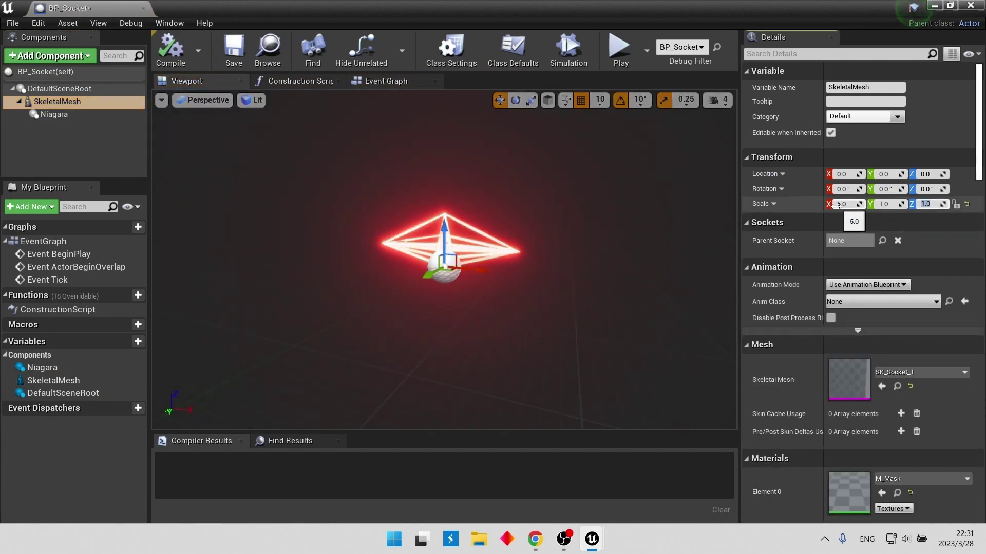
type("5")
key("shift+Tab")
type("5")
key("Tab")
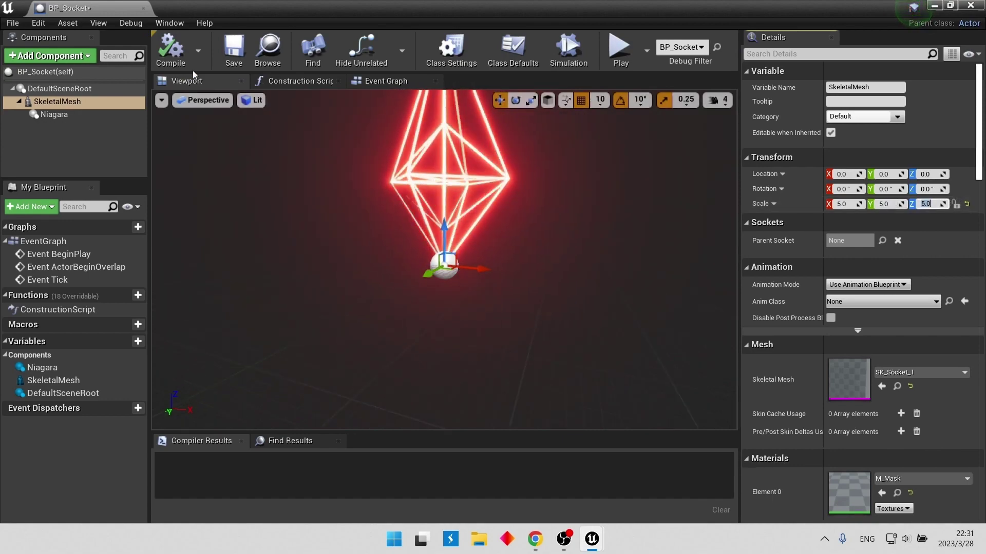
left_click(170, 52)
key("alt+Tab")
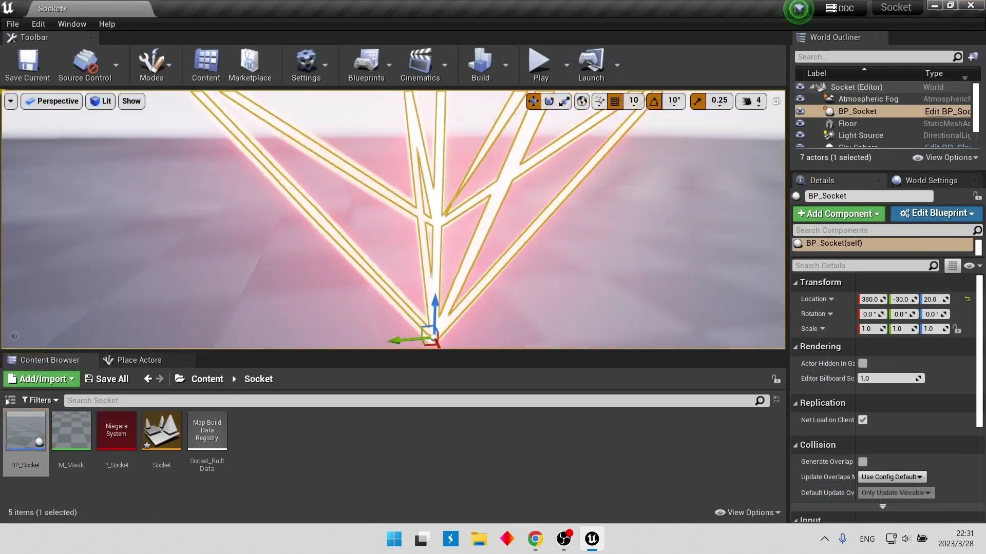
scroll(529, 158, "down", 5)
left_click(529, 220)
left_click(546, 73)
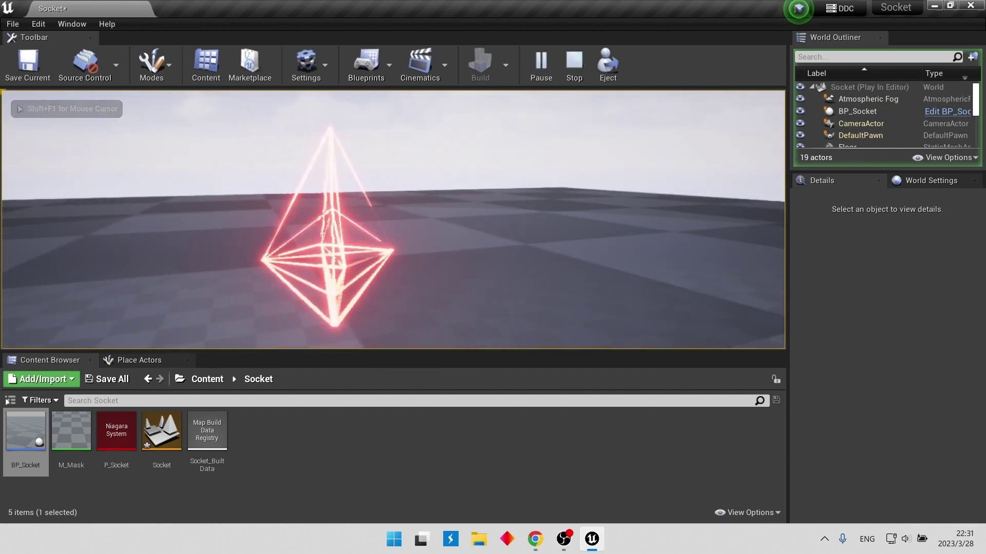
key("Escape")
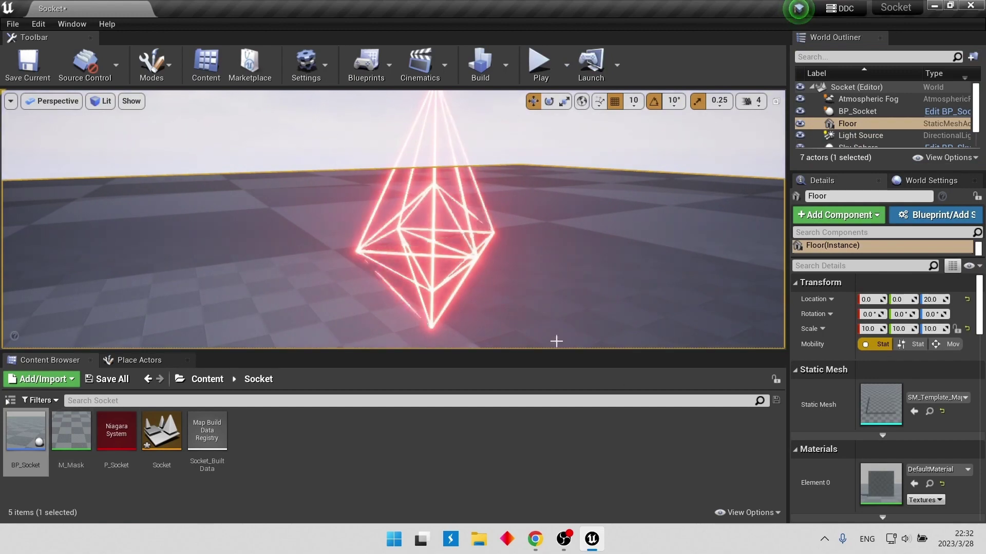
Add a Timeline_0 node to BP_Socket's Event Graph, triggered by BeginPlay
double_click(46, 455)
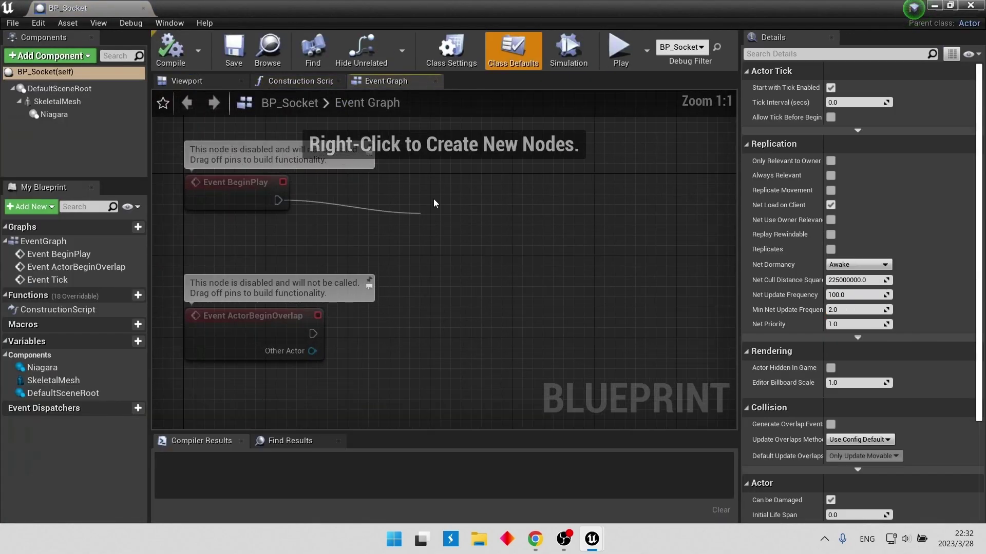
left_click_drag(434, 199, 433, 199)
type("timeline")
key("Return")
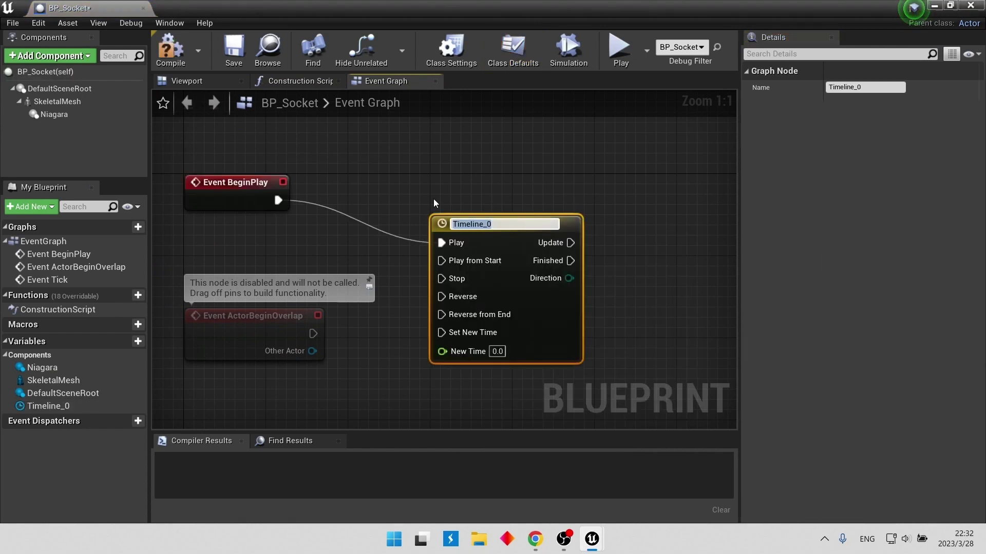
left_click(434, 203)
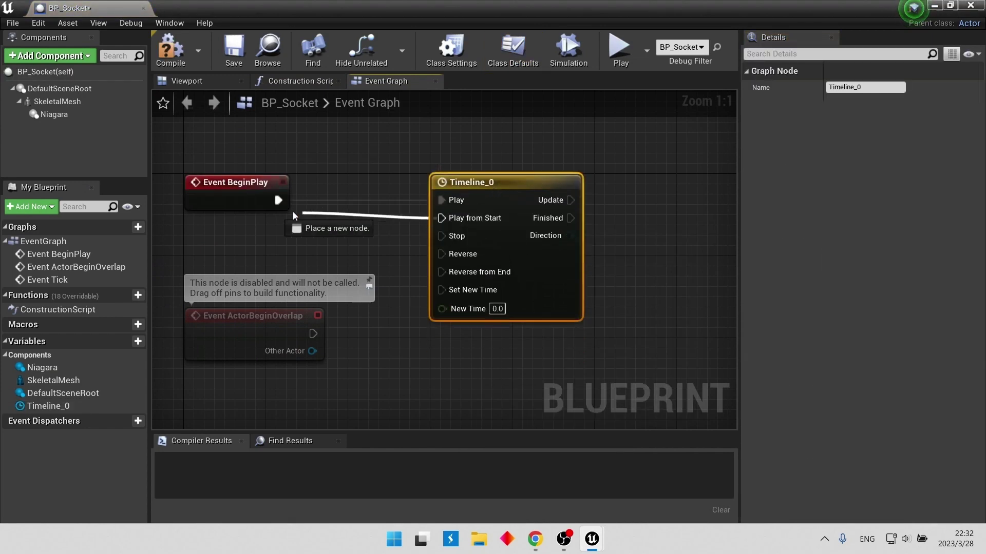
Give Timeline_0's NewTrack_0 keys at (0, 0) and (5, 1), then compile
double_click(484, 275)
left_click(331, 241, "shift")
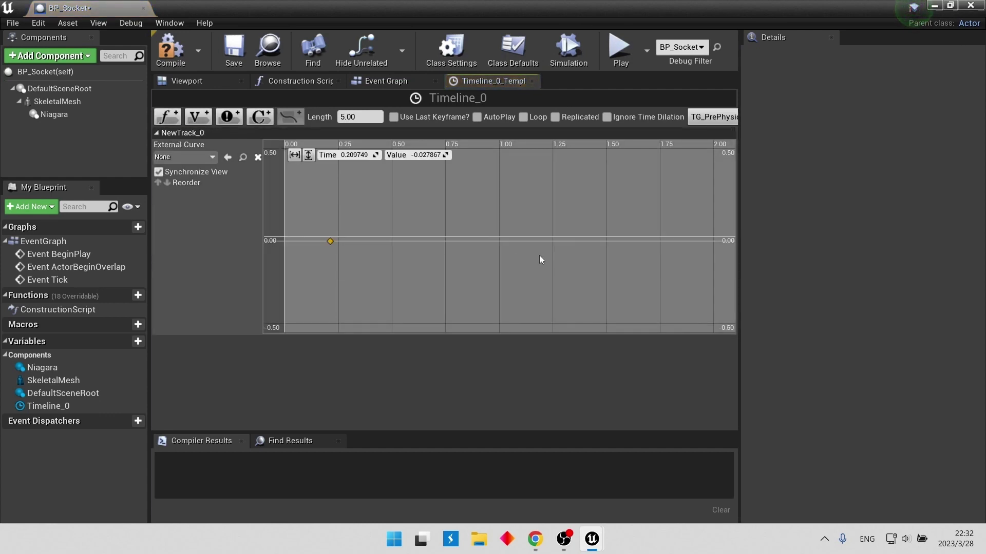
left_click(331, 241)
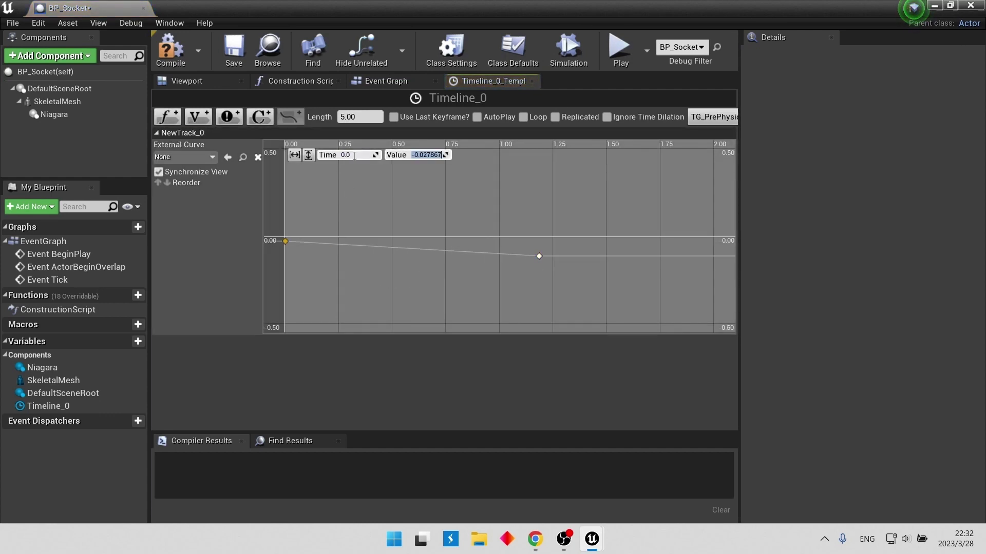
type("0")
key("Return")
left_click(539, 257)
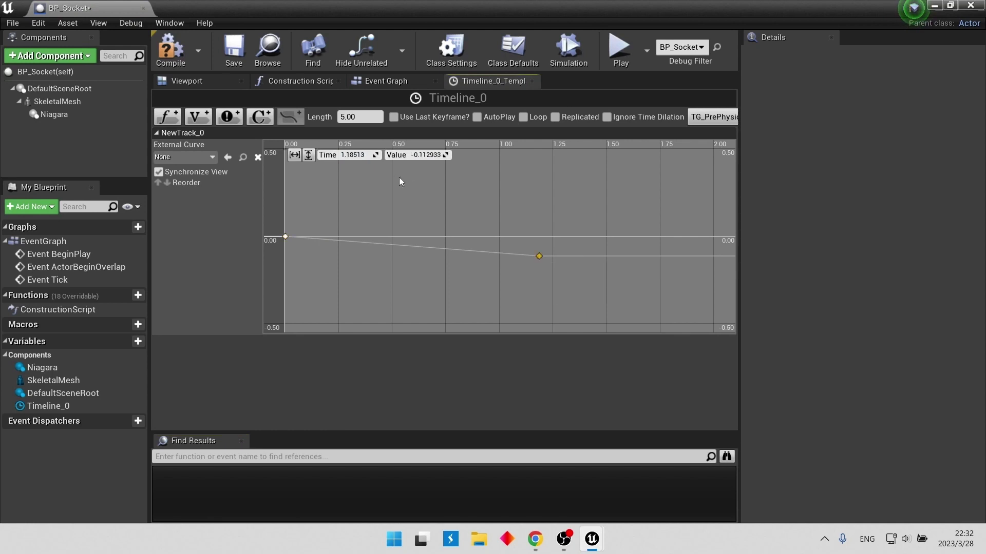
left_click(373, 168)
left_click(541, 256)
type("1")
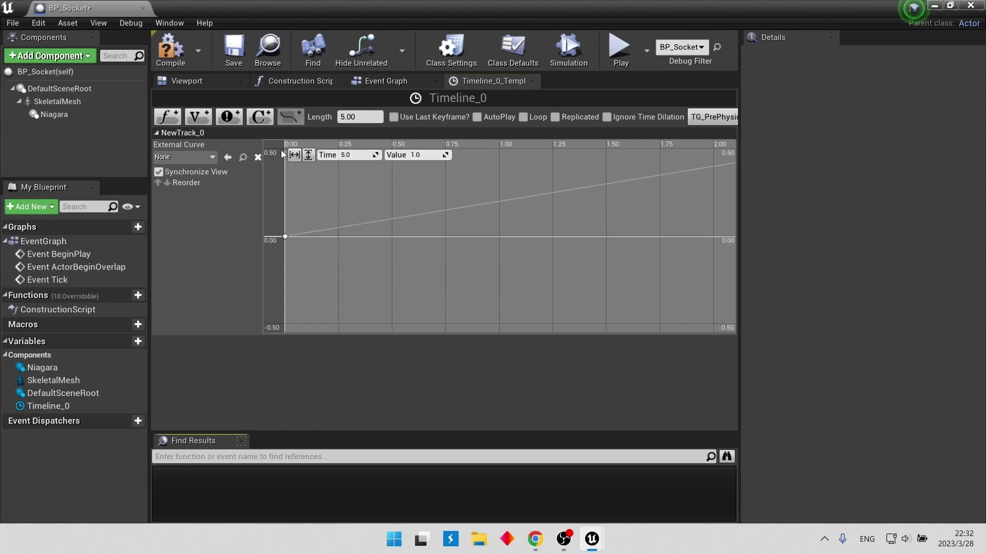
left_click(171, 49)
In the event graph, connect Timeline_0's Update to a SetWorldRotation node for the Skeletal Mesh
left_click(387, 82)
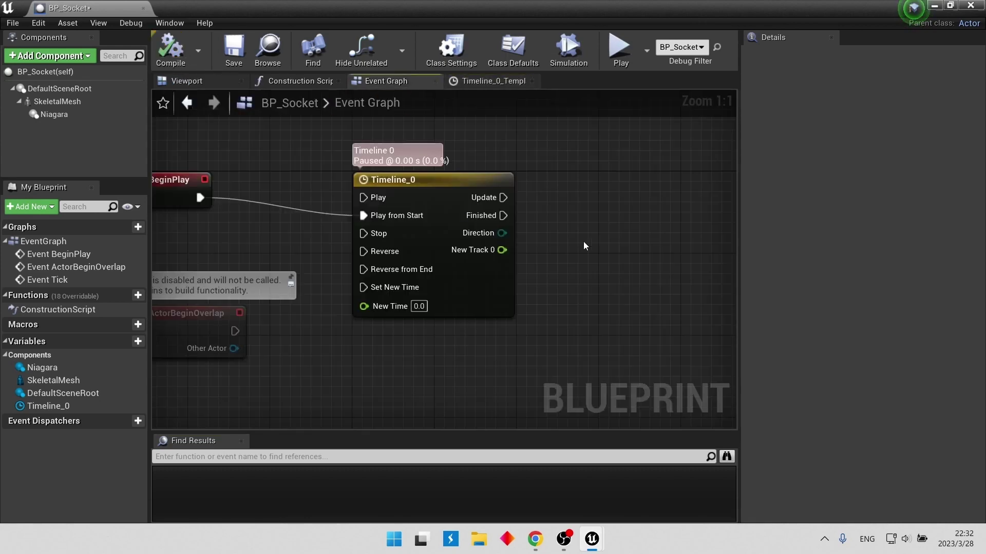
right_click_drag(585, 246, 482, 262)
left_click_drag(439, 212, 439, 212)
type("set")
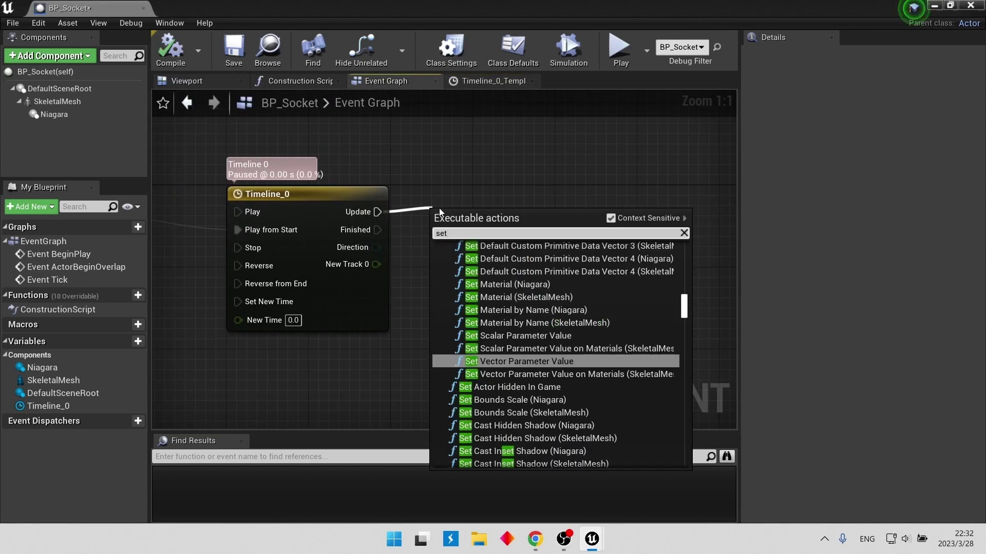
type("world")
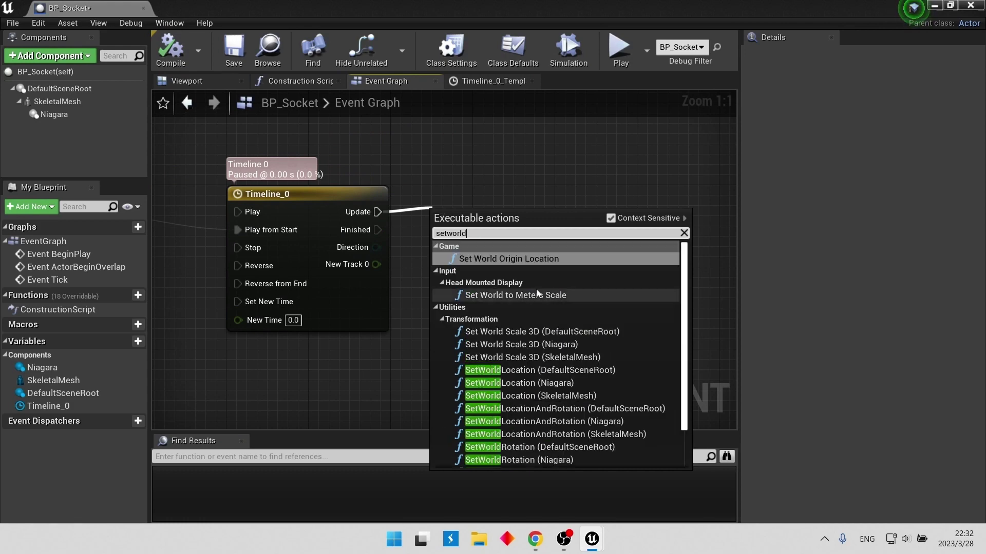
scroll(537, 294, "down", 2)
left_click(554, 432)
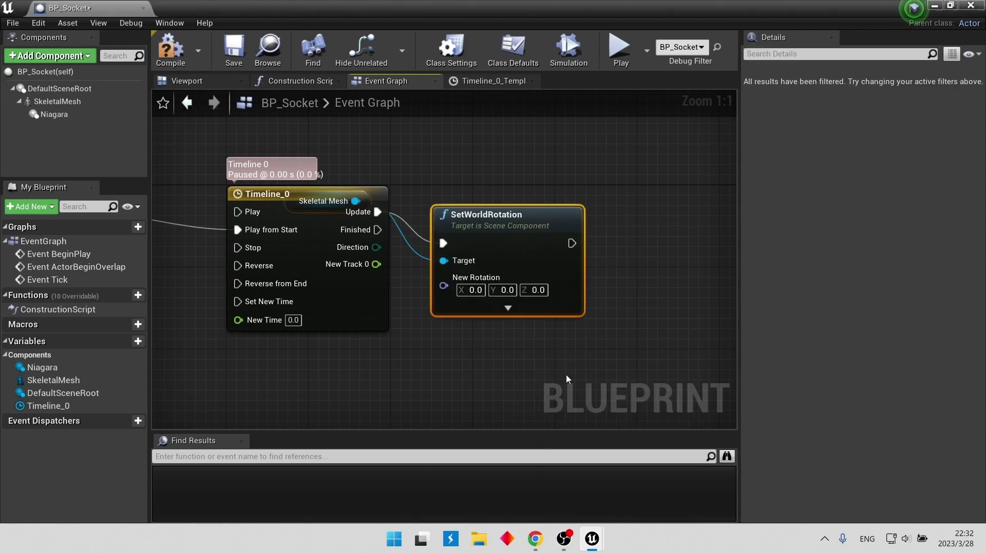
left_click_drag(514, 216, 597, 176)
Drive New Rotation with a Lerp (Rotator) on New Track 0, B set to Z 360
left_click_drag(376, 264, 415, 300)
type("lerp")
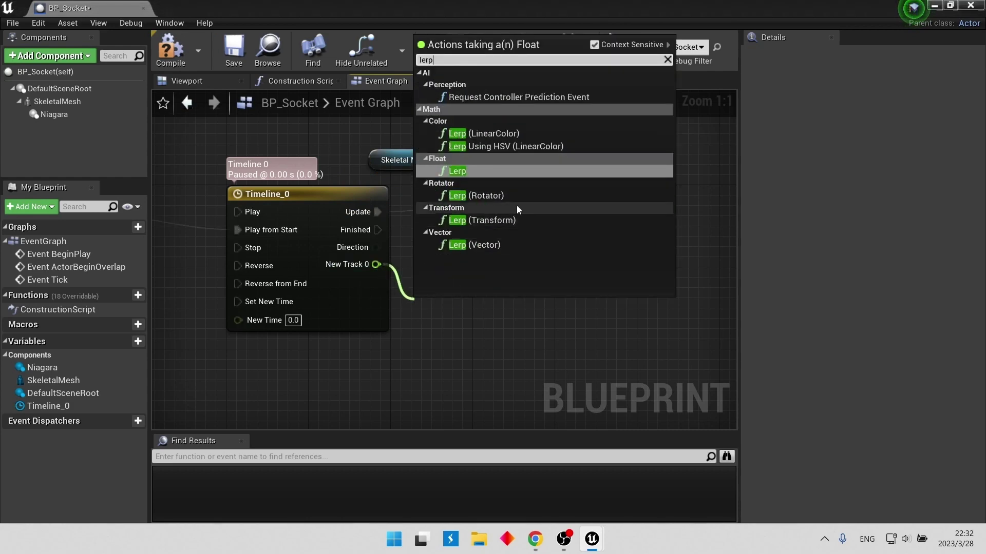
left_click(508, 196)
left_click_drag(528, 254, 527, 251)
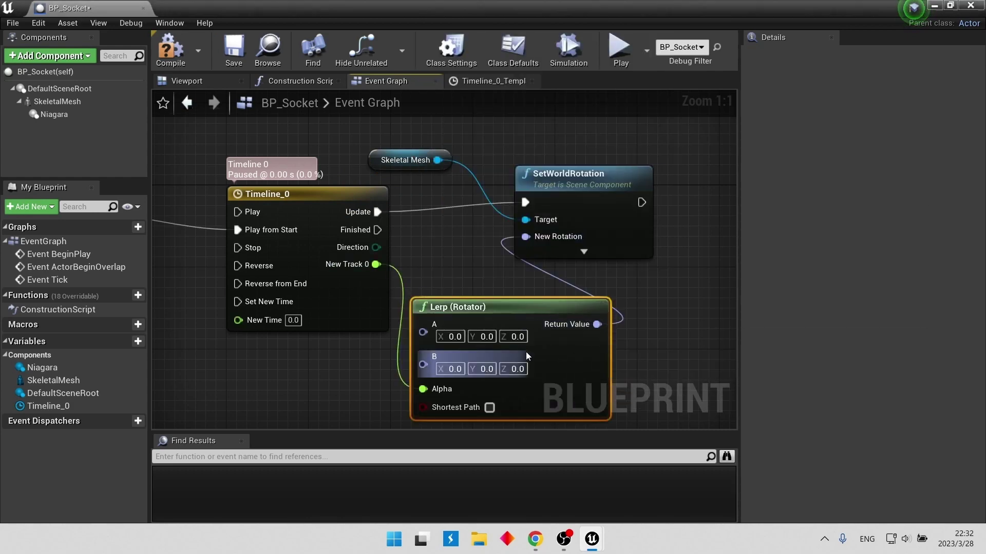
type("360")
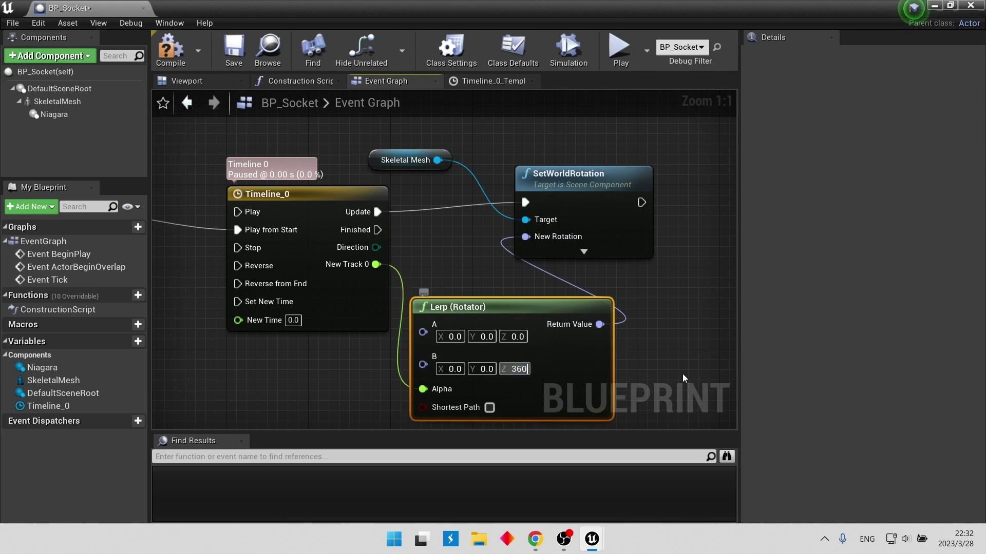
double_click(333, 300)
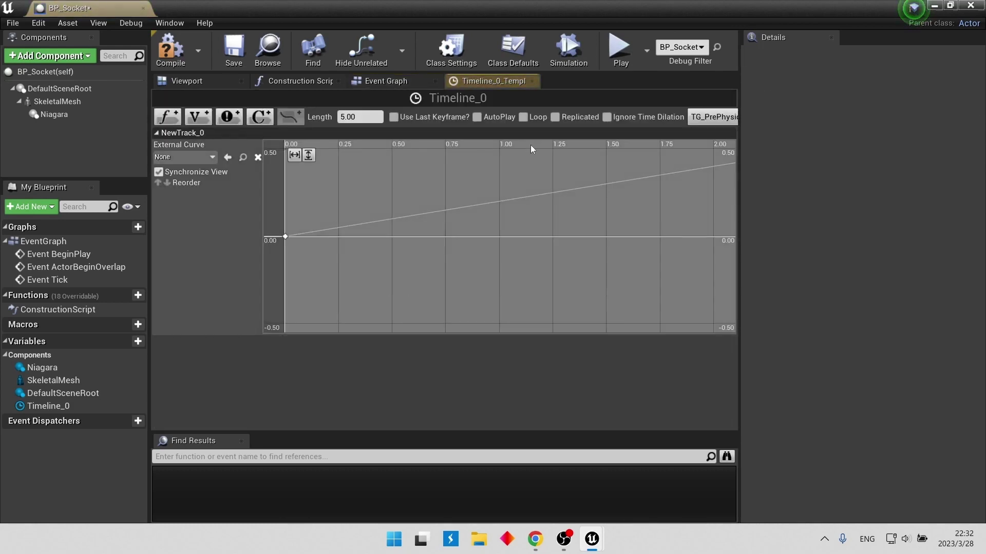
Set Timeline_0 to loop, save the blueprint, and play-test the level full screen
left_click(523, 117)
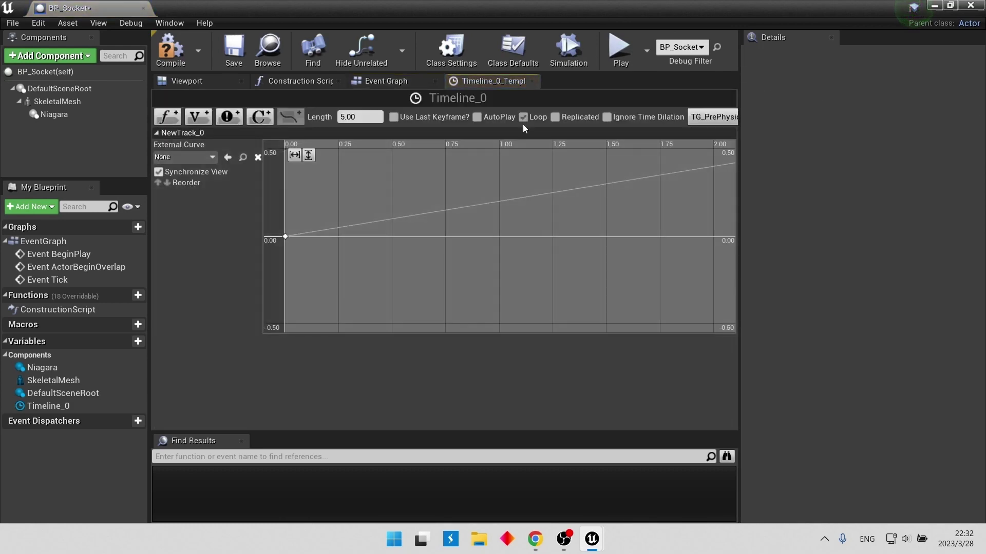
left_click(234, 52)
left_click(620, 49)
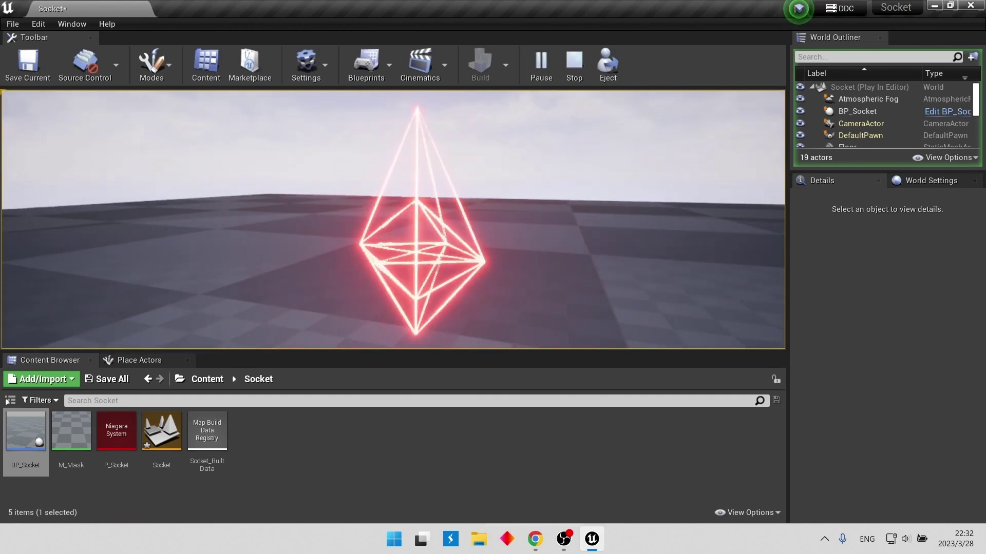
key("shift+F1")
key("F11")
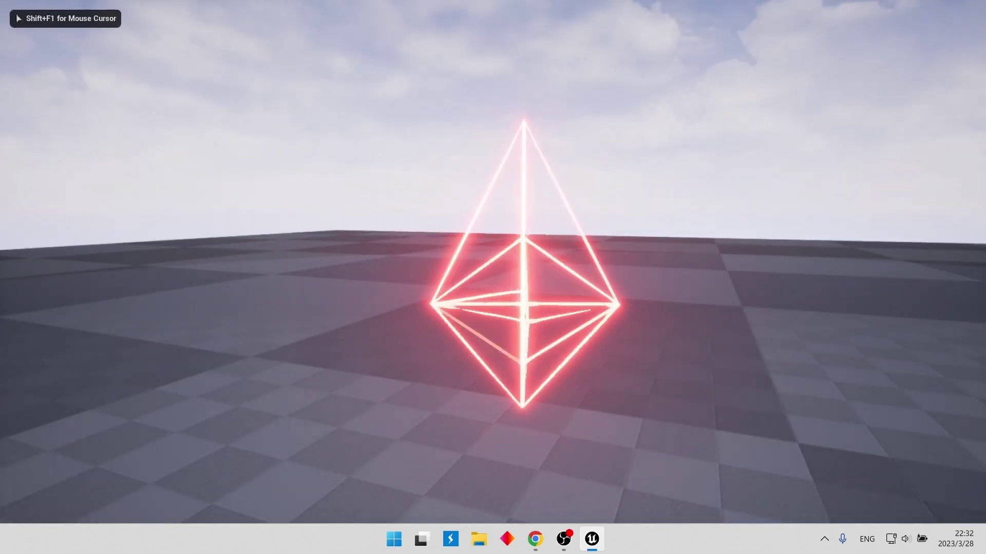